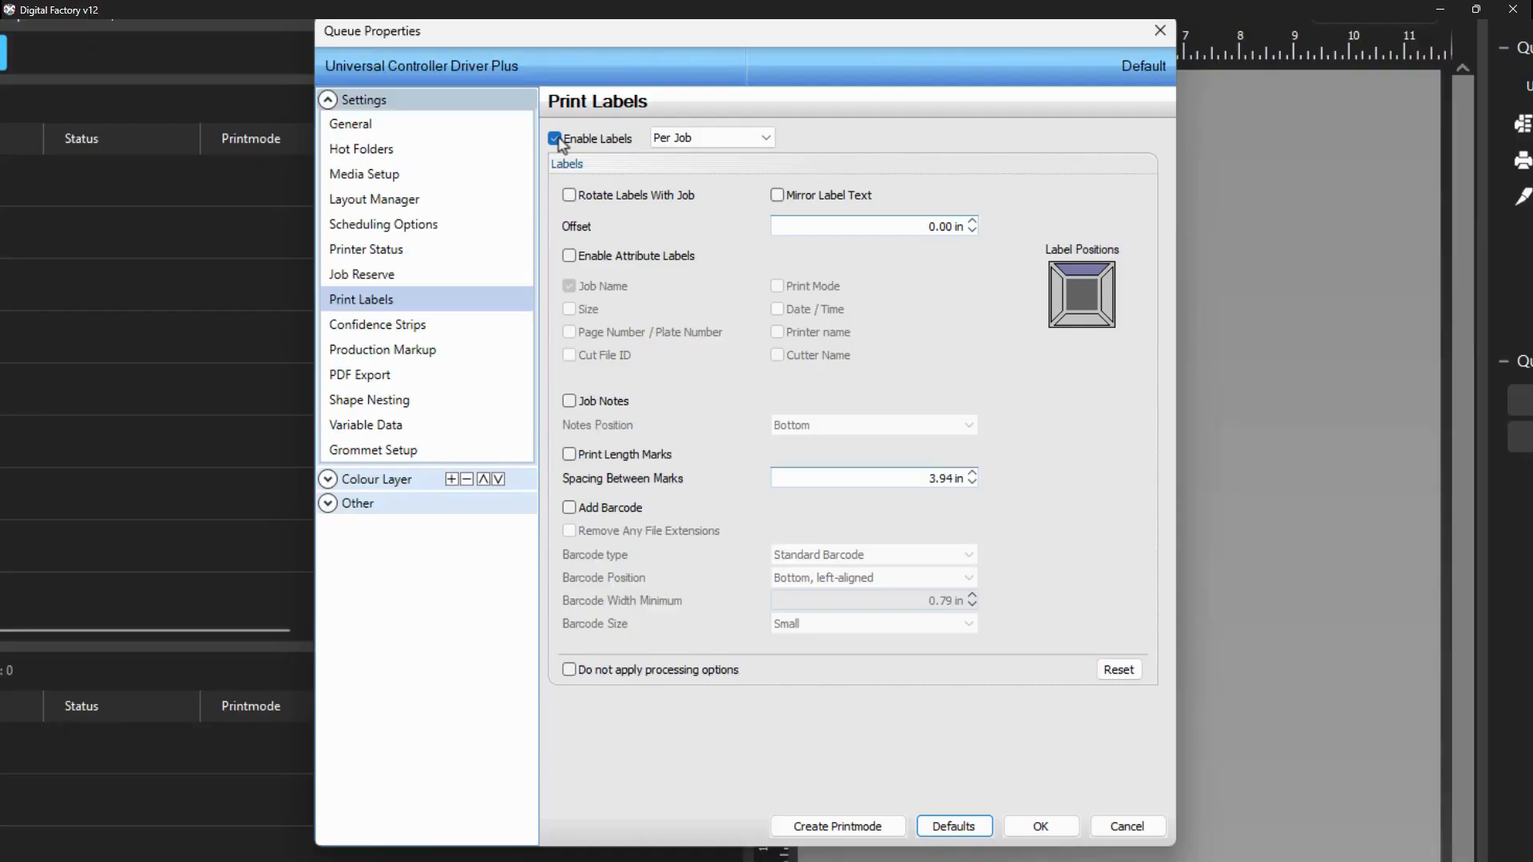
# Step: Set the queue's layout spacing to 0.5 in between jobs and 0.5 in between copies, and apply the properties
pyautogui.click(395, 205)
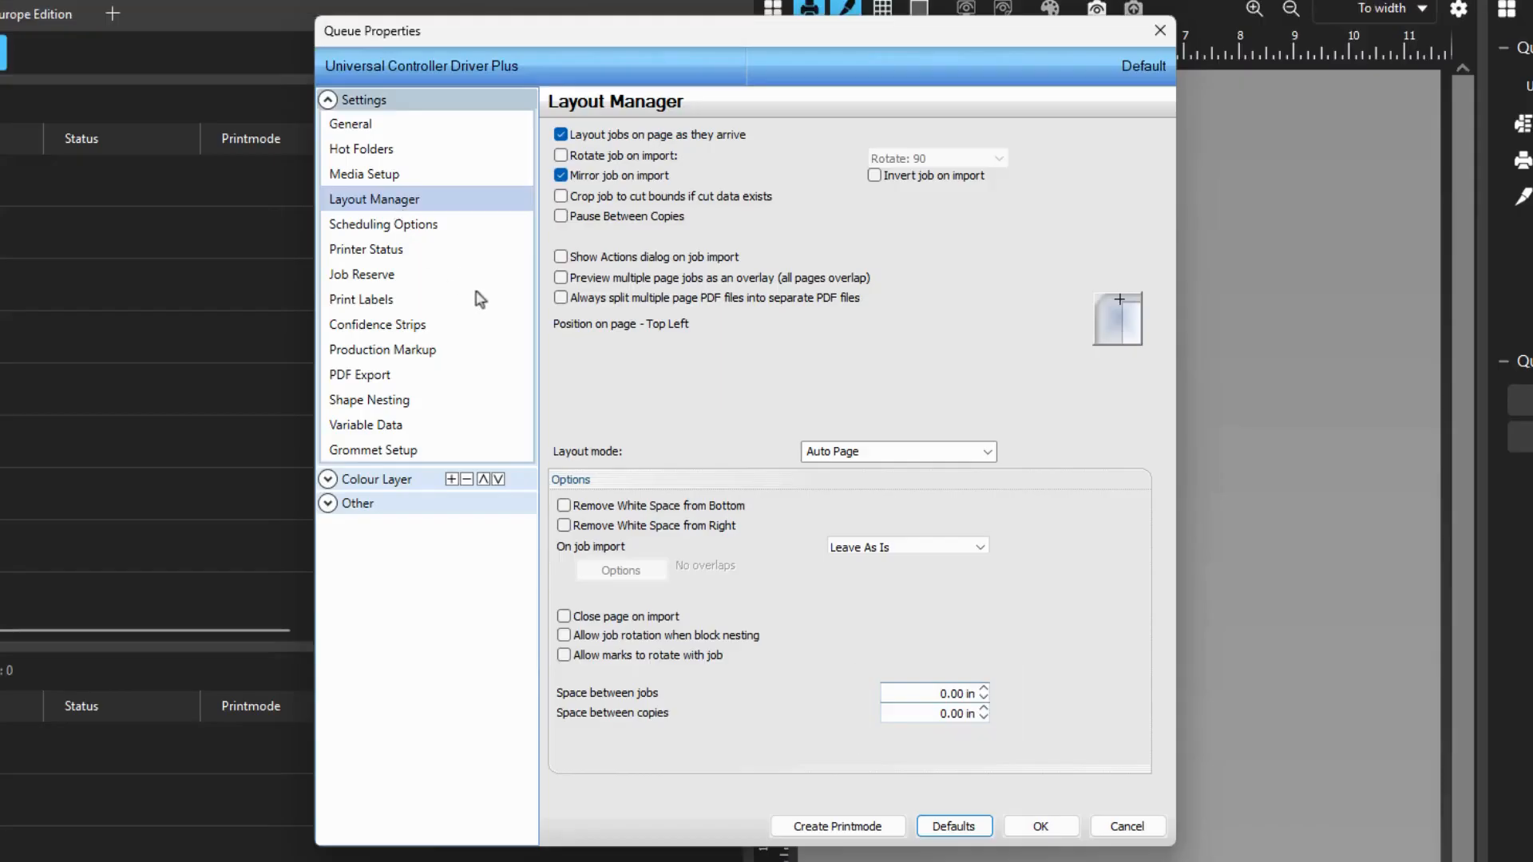
pyautogui.doubleClick(922, 693)
pyautogui.write('.5')
pyautogui.press('Tab')
pyautogui.write('.5')
pyautogui.press('Tab')
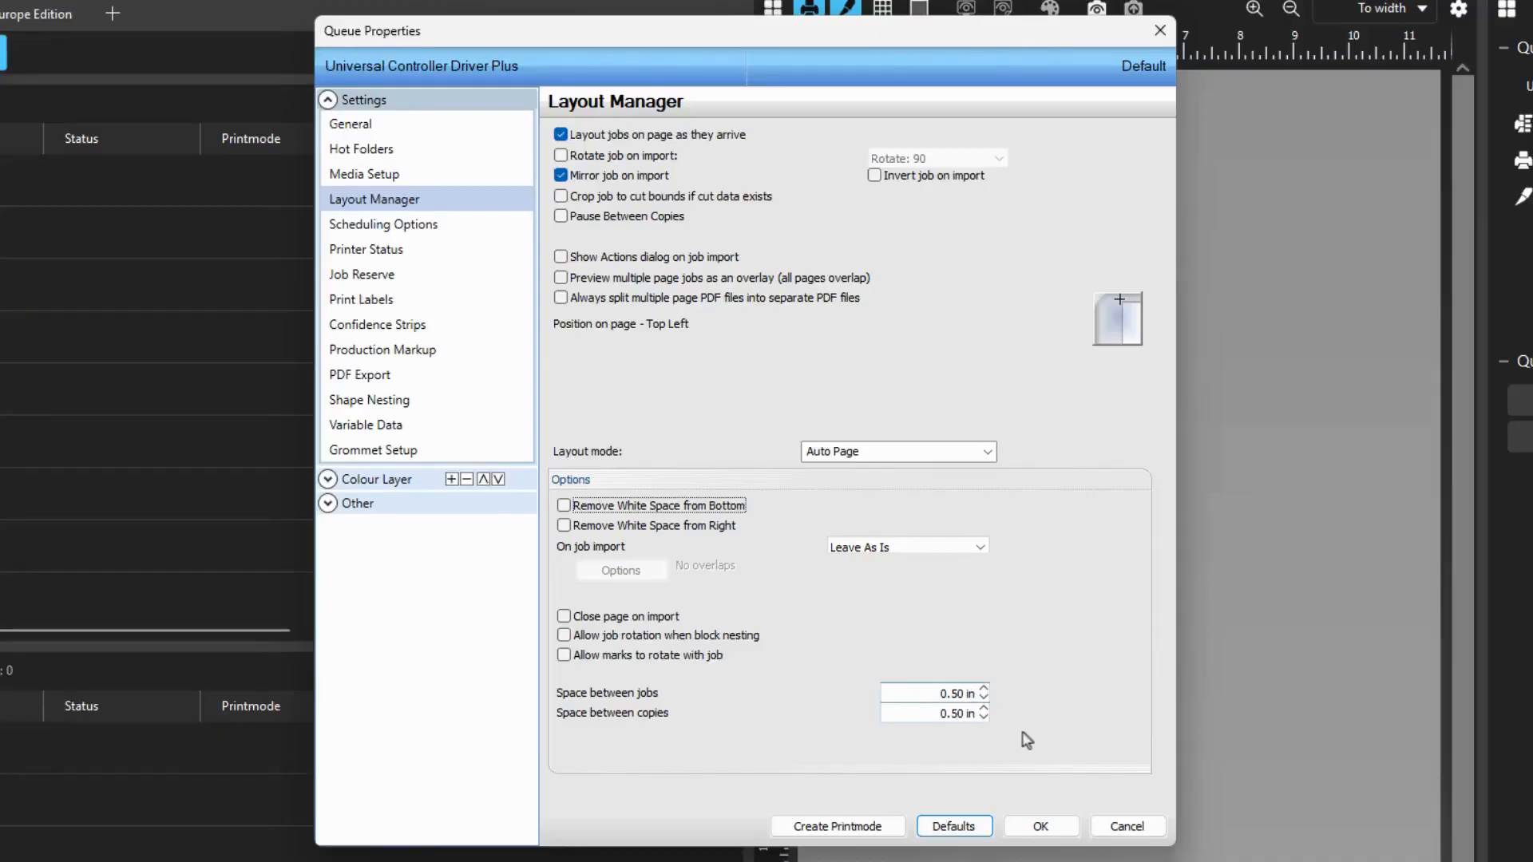
pyautogui.click(1041, 826)
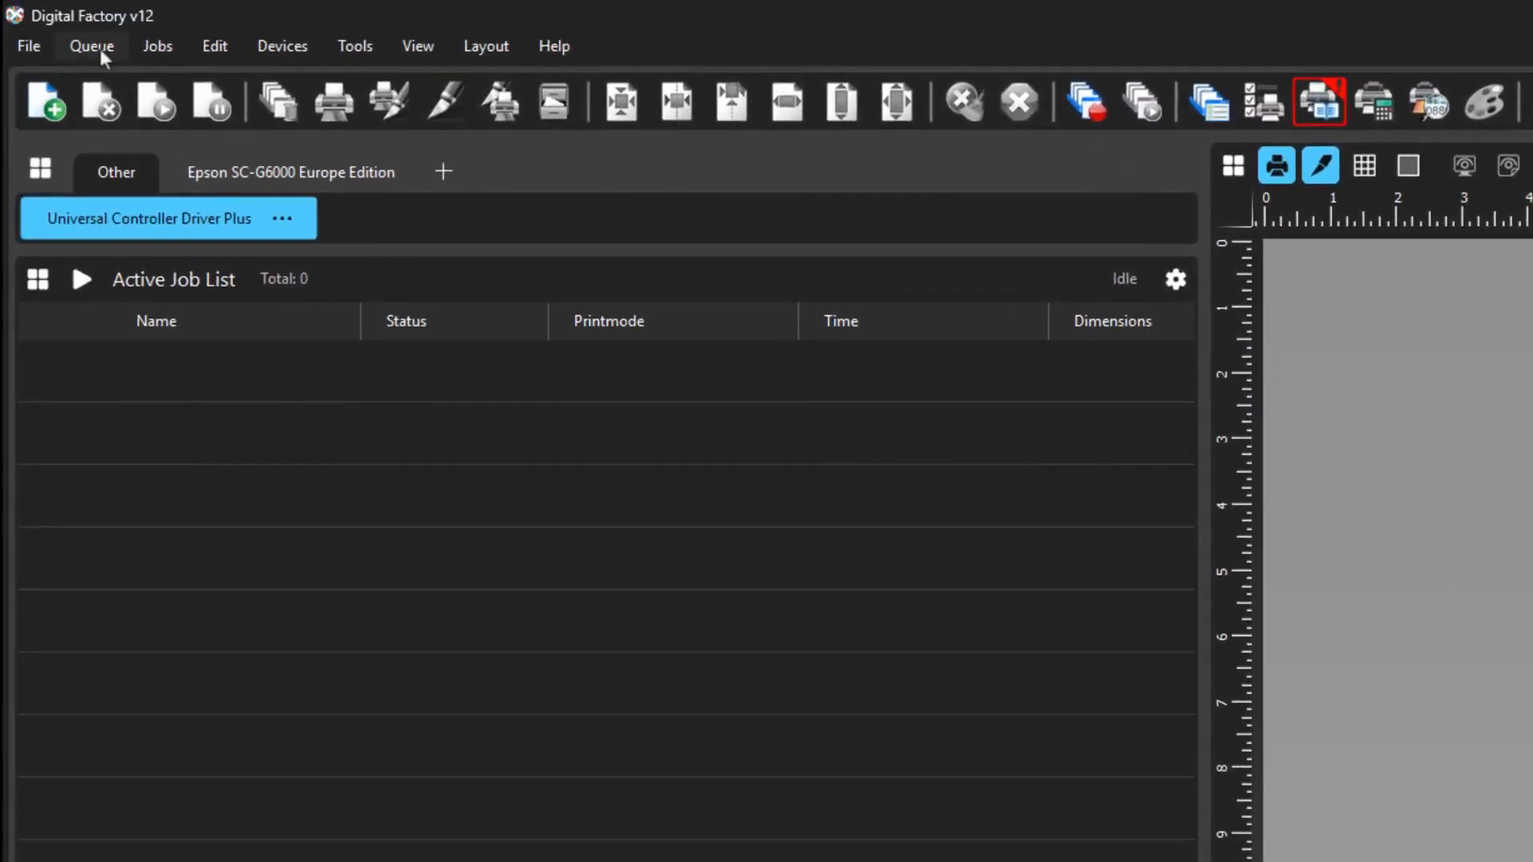
# Step: Start a new gang sheet for the queue and import the Customer 001 logos folder
pyautogui.click(96, 47)
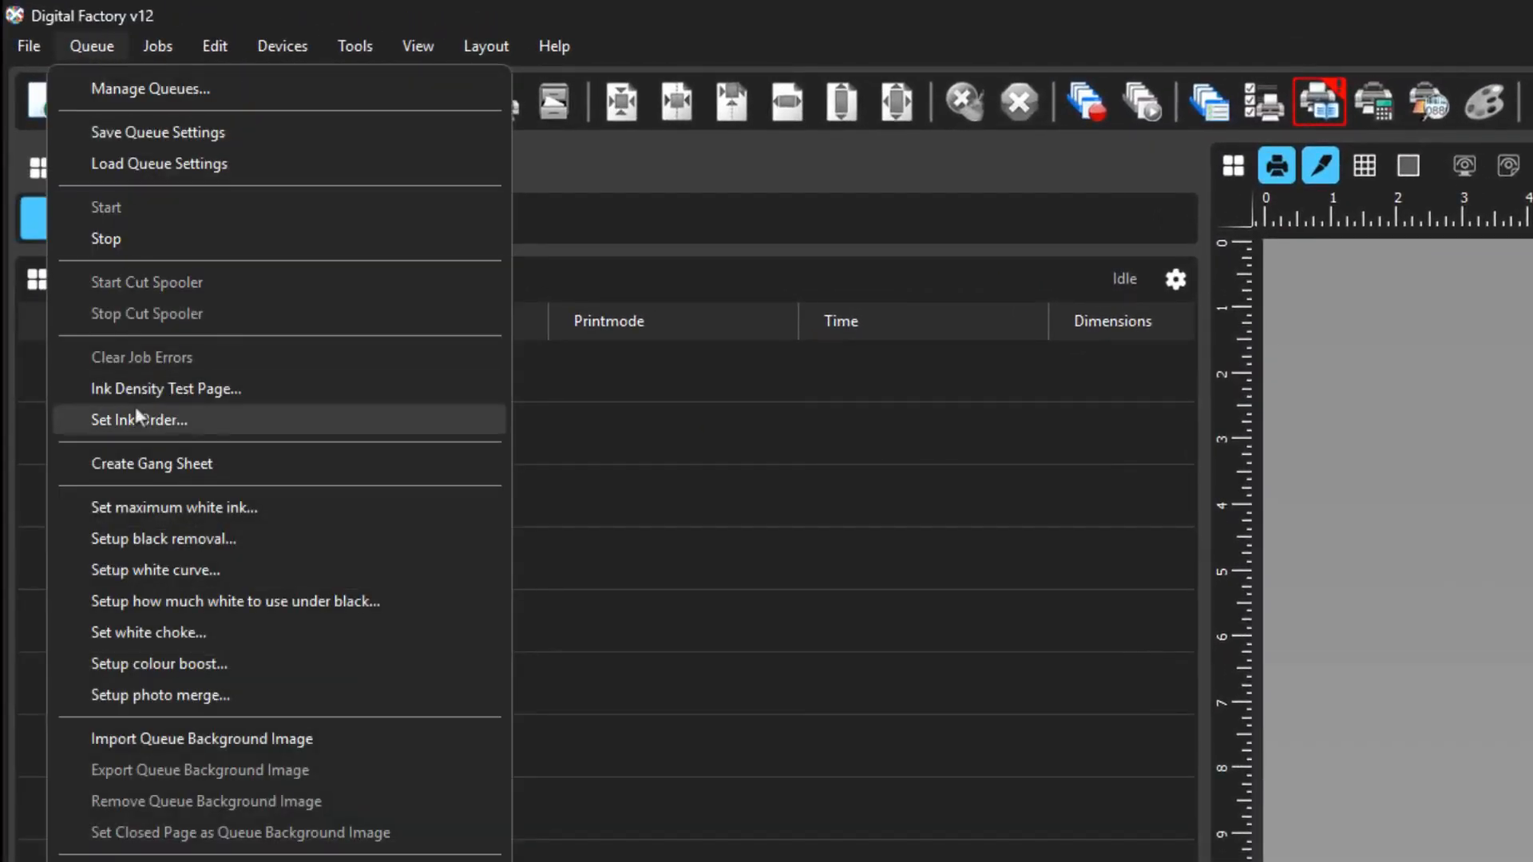
pyautogui.click(142, 462)
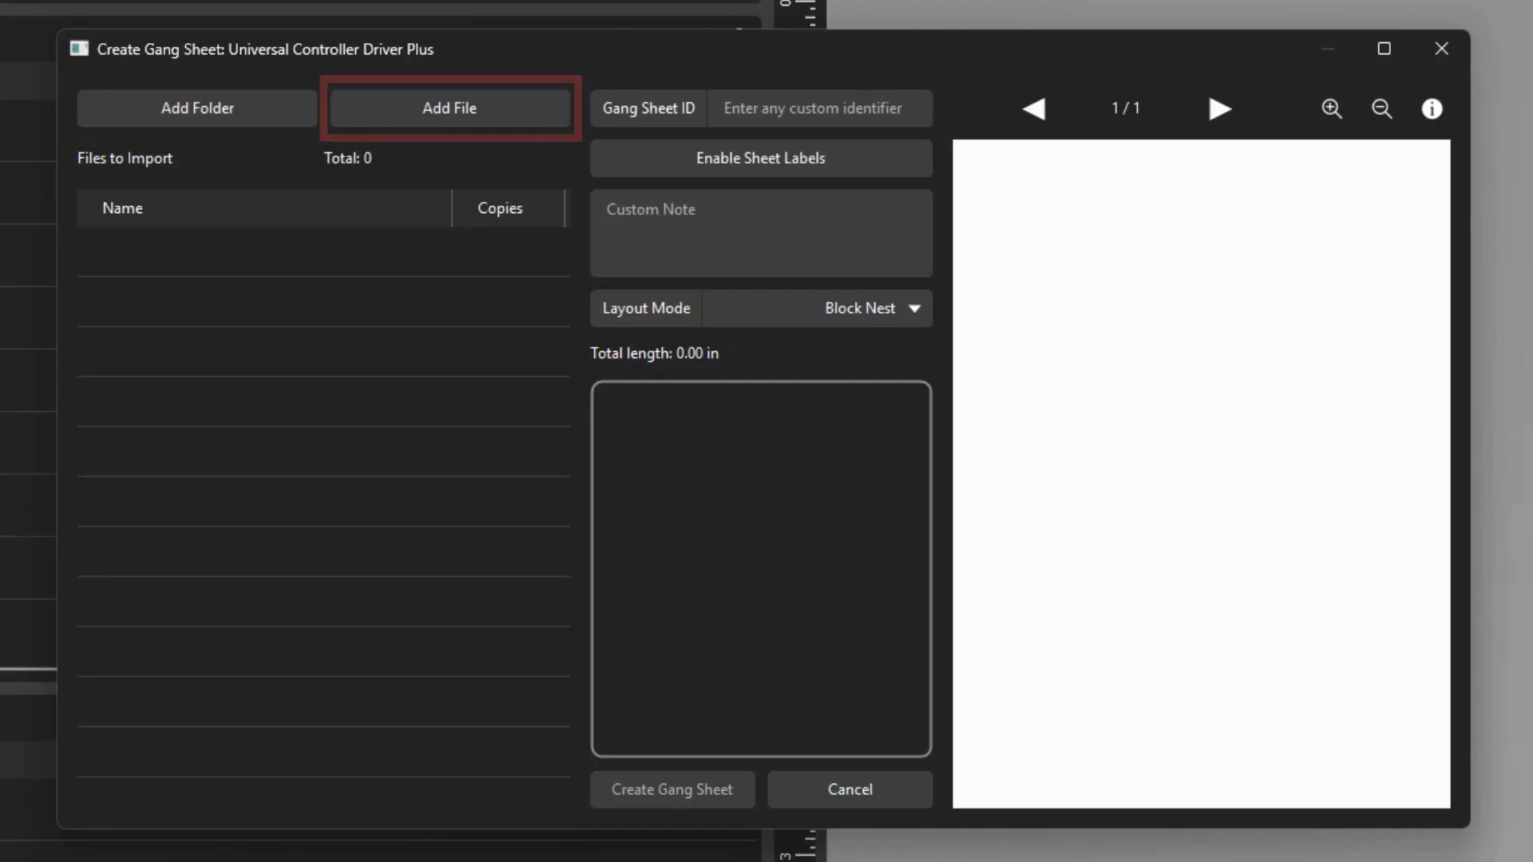
pyautogui.click(178, 110)
pyautogui.click(463, 209)
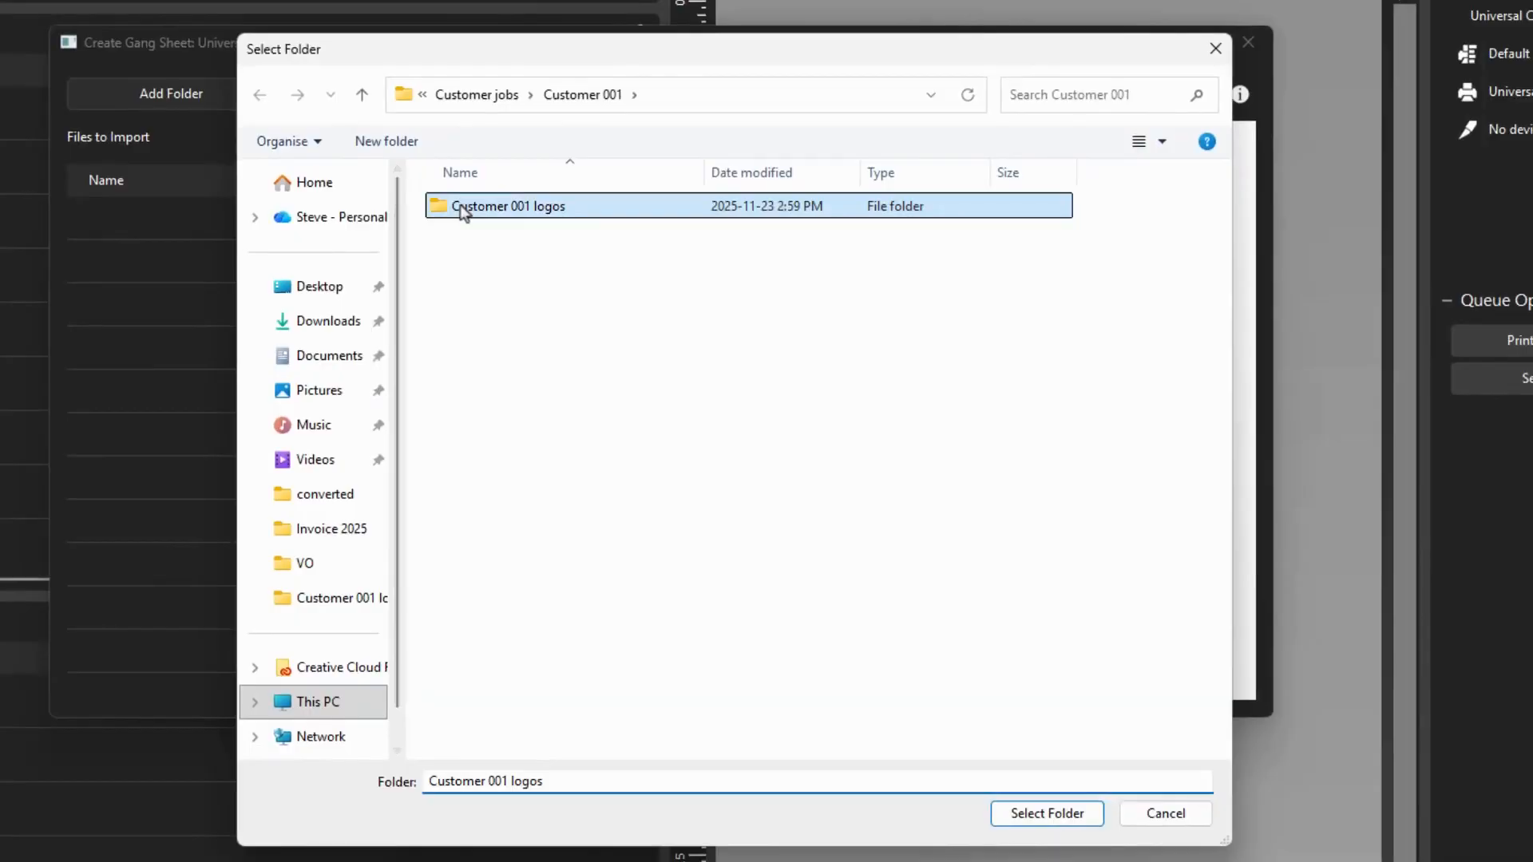
pyautogui.click(1042, 813)
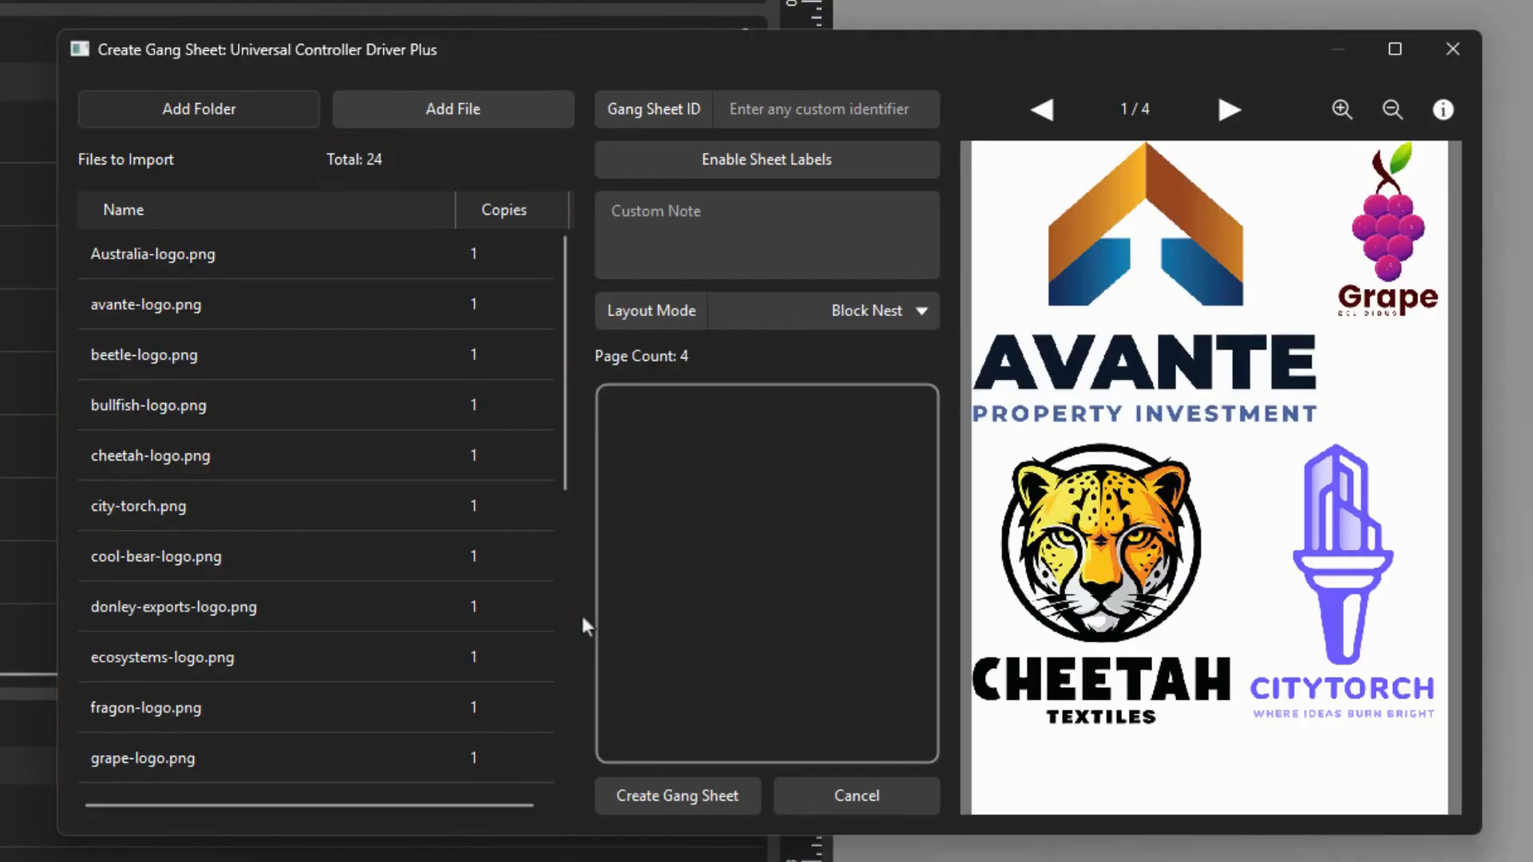
# Step: Add Australia-Second logo.png, beetle-Second logo.png and bullfish-Second logo.png from the Customer 003 folder to the gang sheet
pyautogui.click(408, 117)
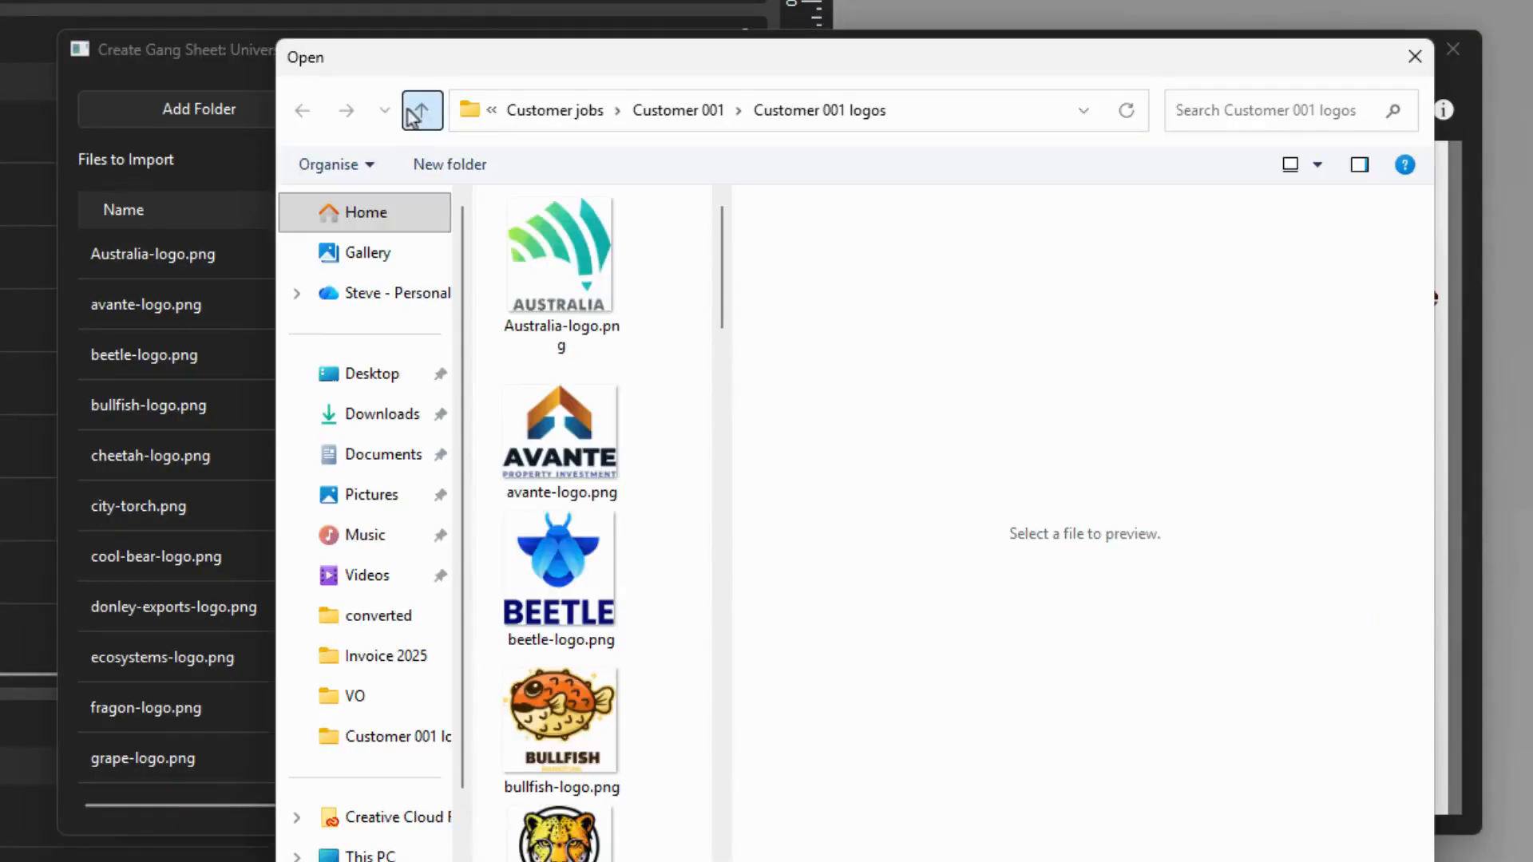
pyautogui.click(597, 111)
pyautogui.click(587, 313)
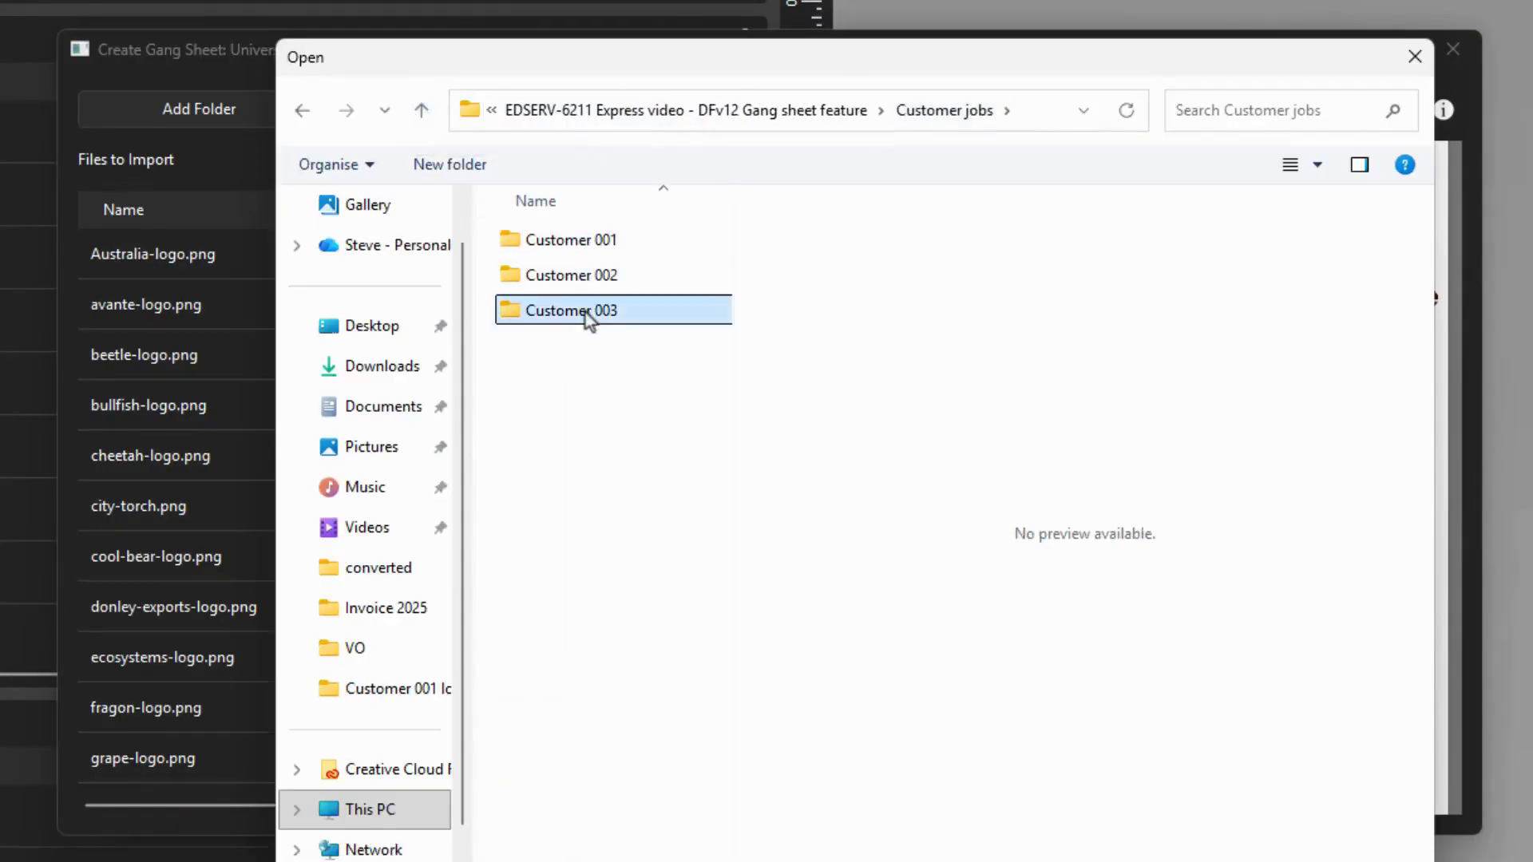
pyautogui.doubleClick(587, 313)
pyautogui.click(576, 275)
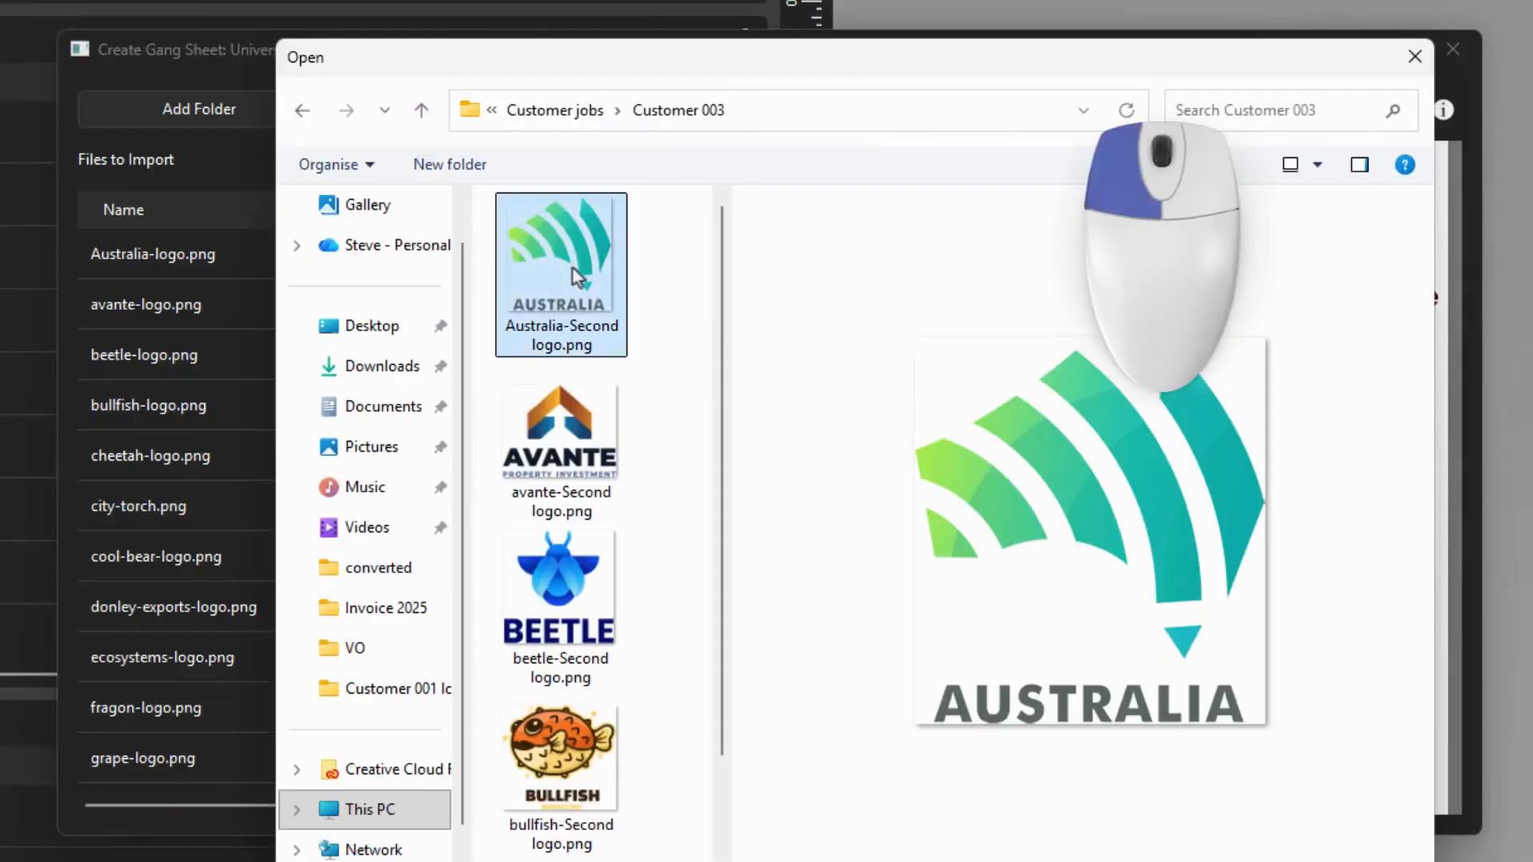
pyautogui.keyDown('ctrl'); pyautogui.click(589, 551); pyautogui.keyUp('ctrl')
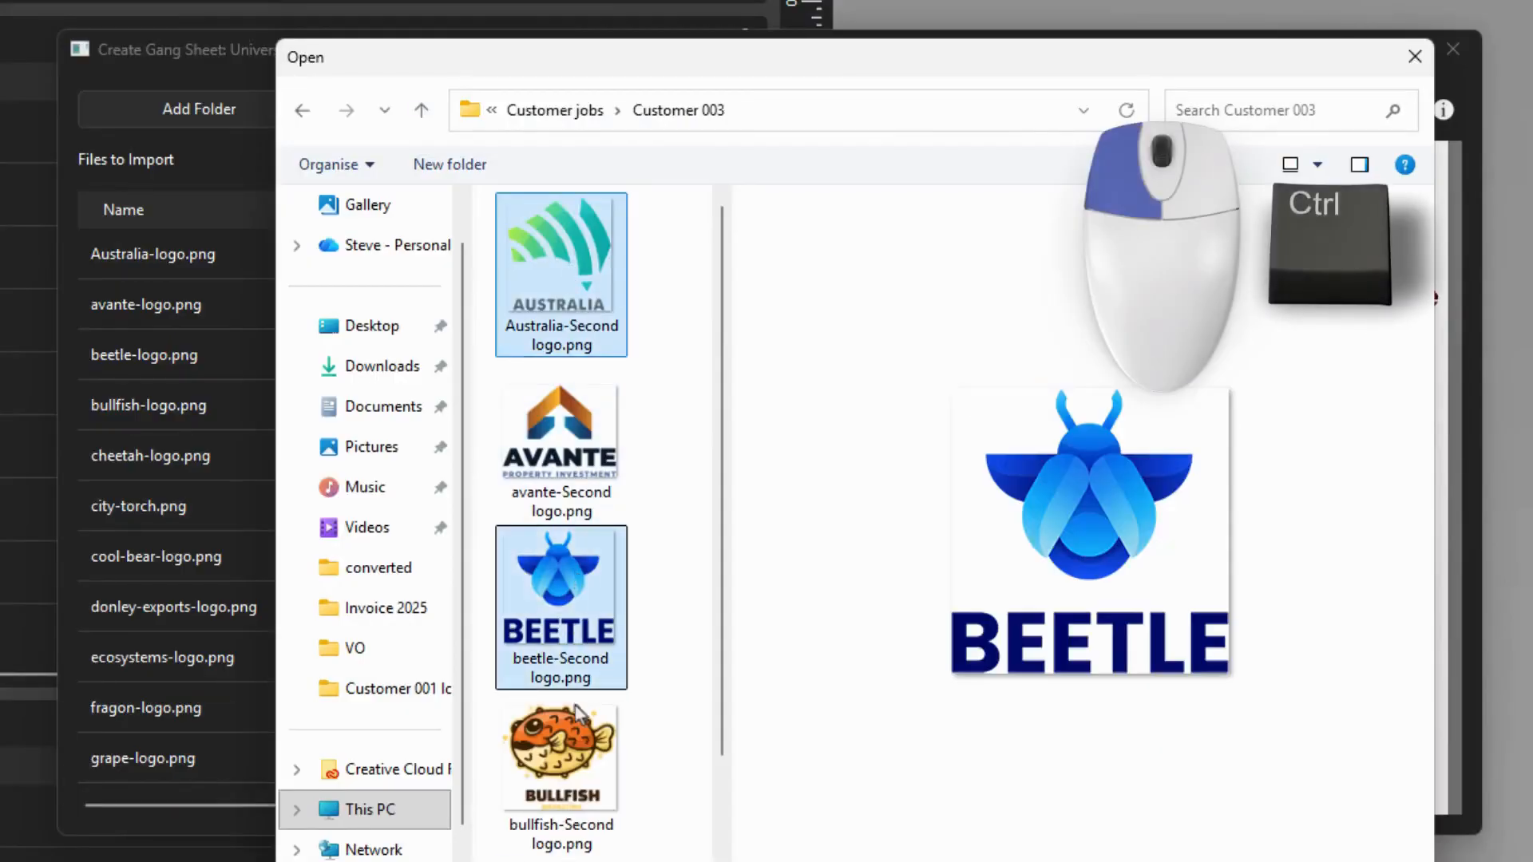
pyautogui.keyDown('ctrl'); pyautogui.click(582, 746); pyautogui.keyUp('ctrl')
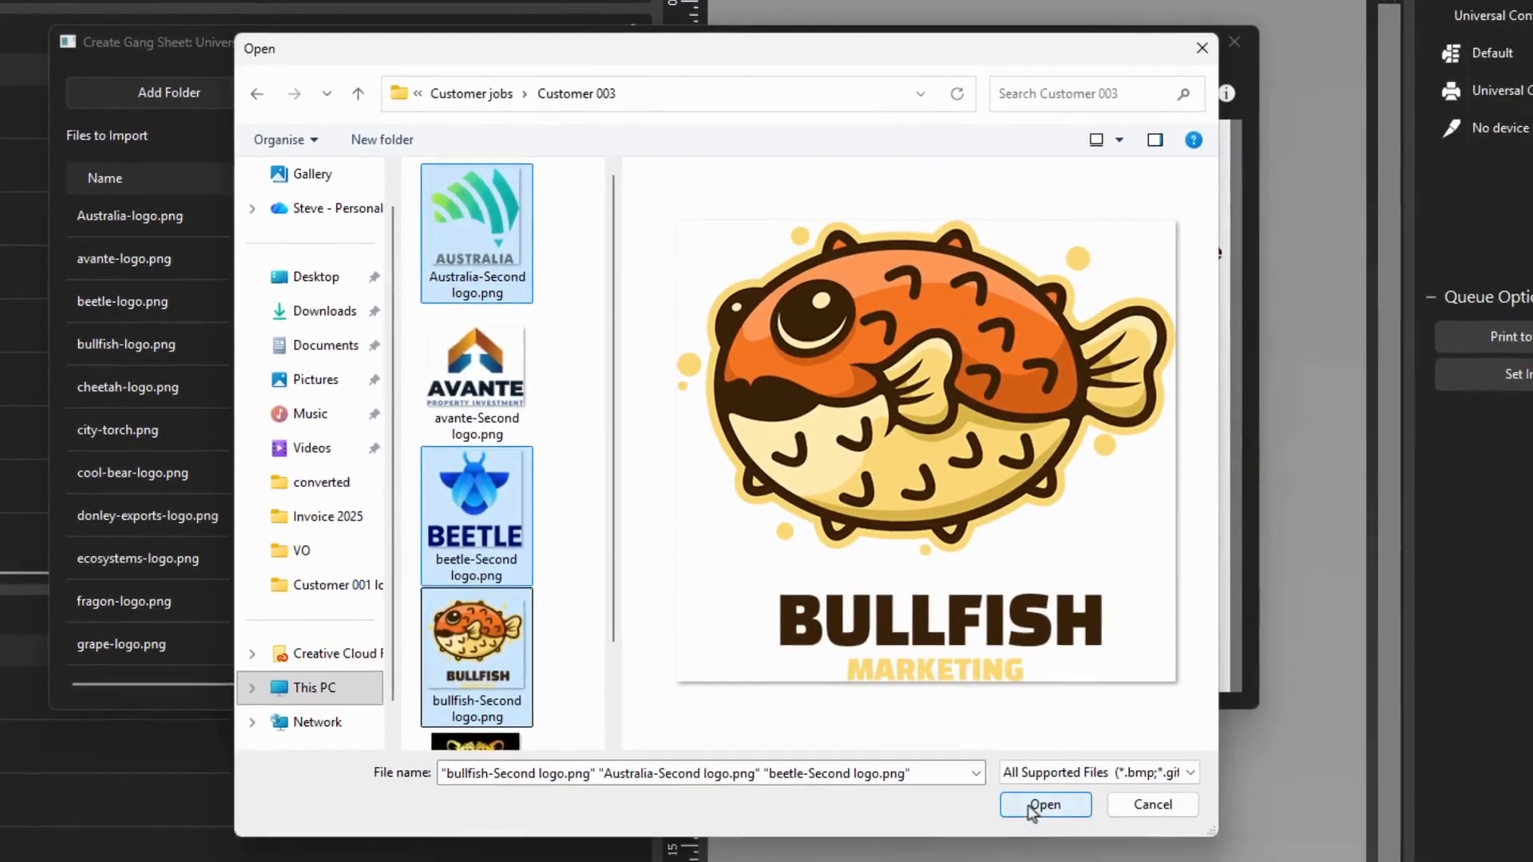
pyautogui.click(1028, 804)
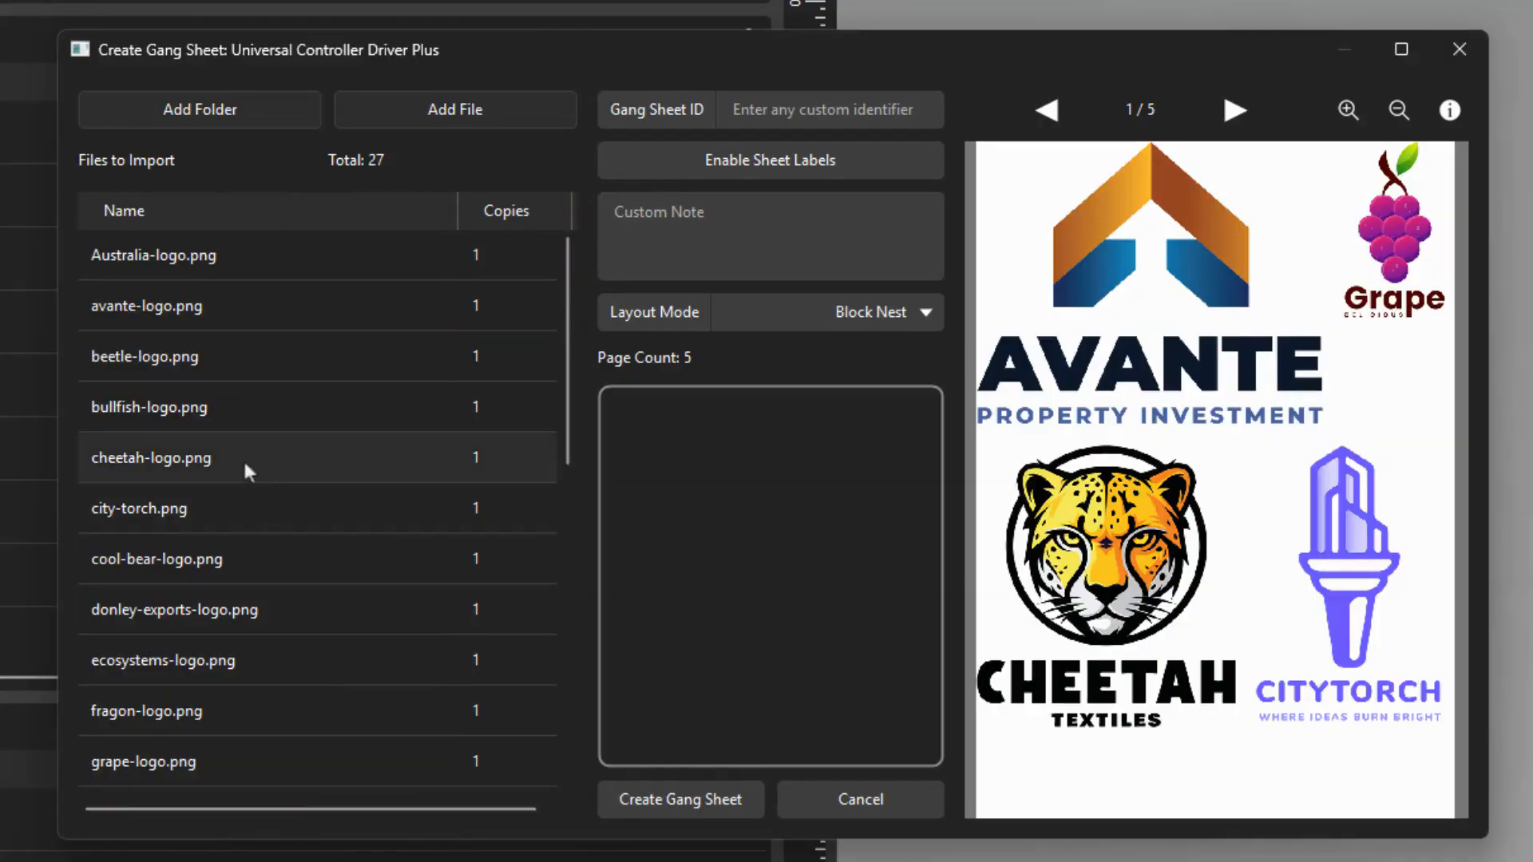
# Step: Remove cheetah-logo.png from the gang sheet's import list
pyautogui.click(214, 455)
pyautogui.press('Delete')
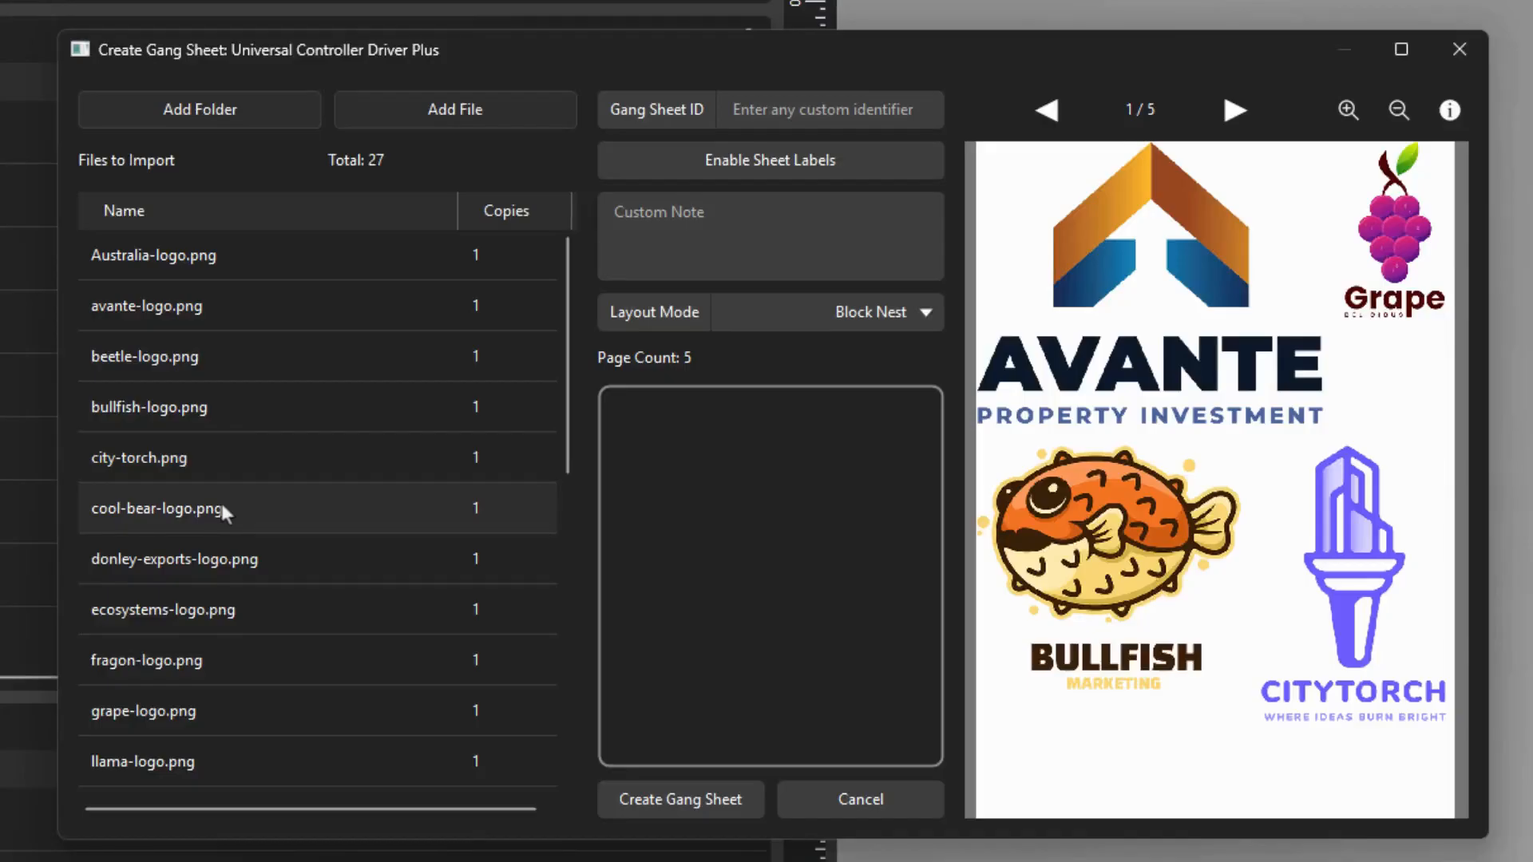
# Step: Set the Gang Sheet ID to Customer 001 and enable sheet labels with a custom note naming the recipient after printing
pyautogui.click(733, 106)
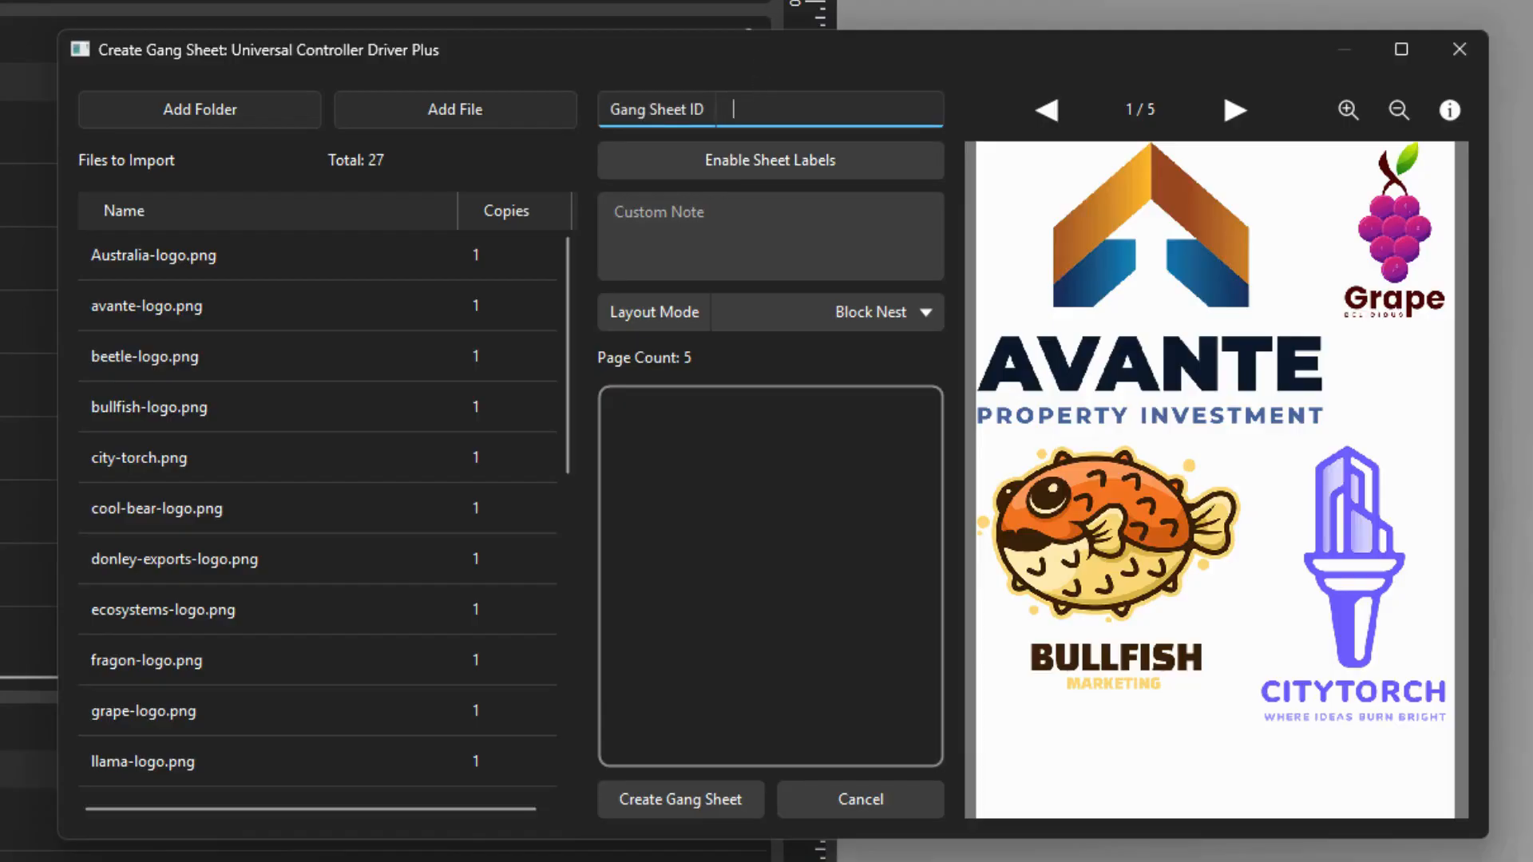
pyautogui.write('Customer 001')
pyautogui.click(879, 162)
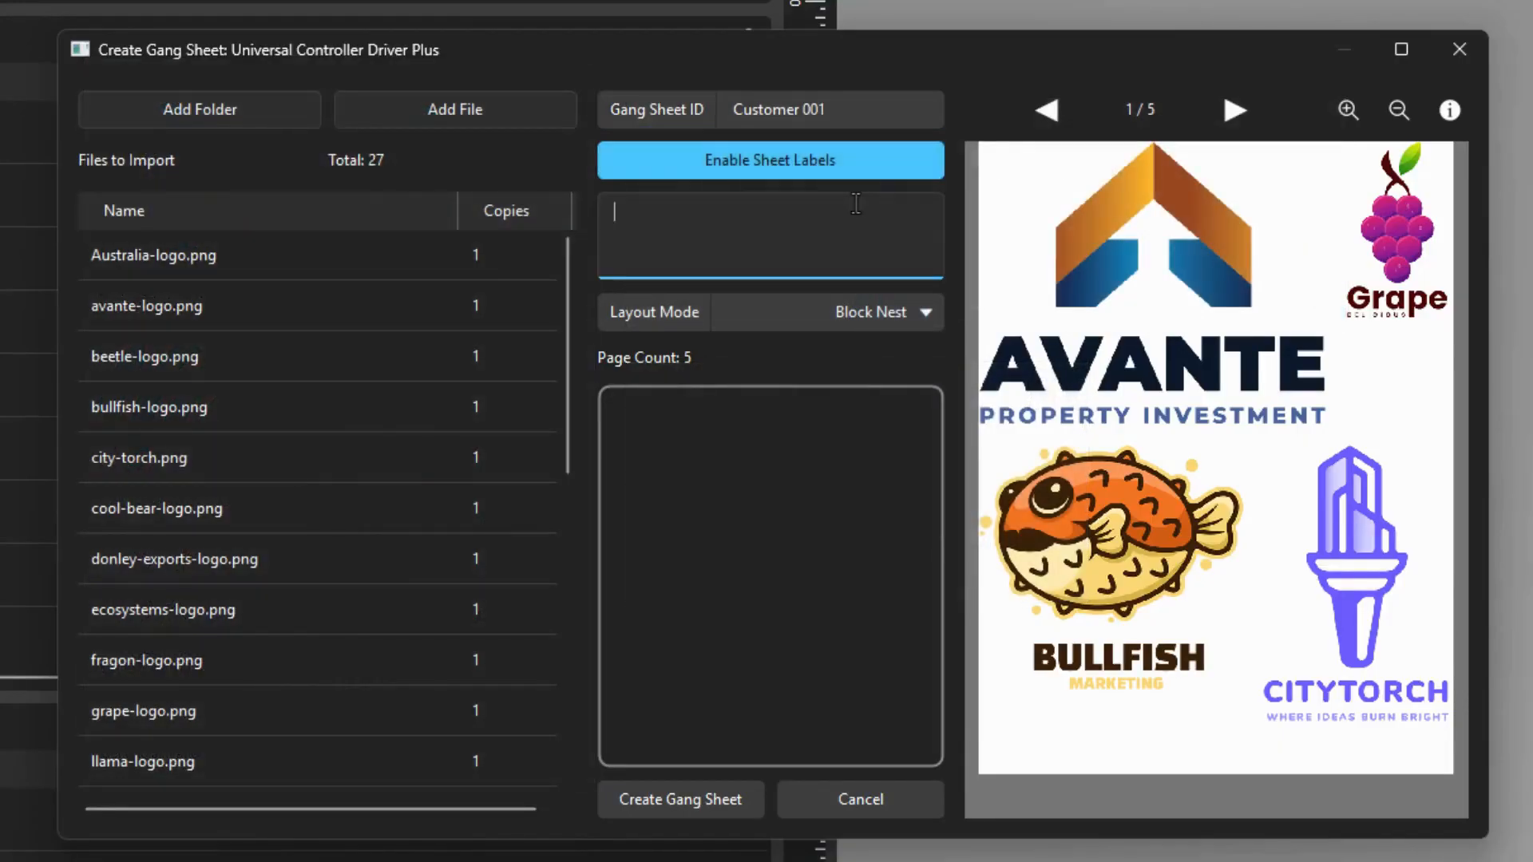
pyautogui.write('Send to Jim after printing')
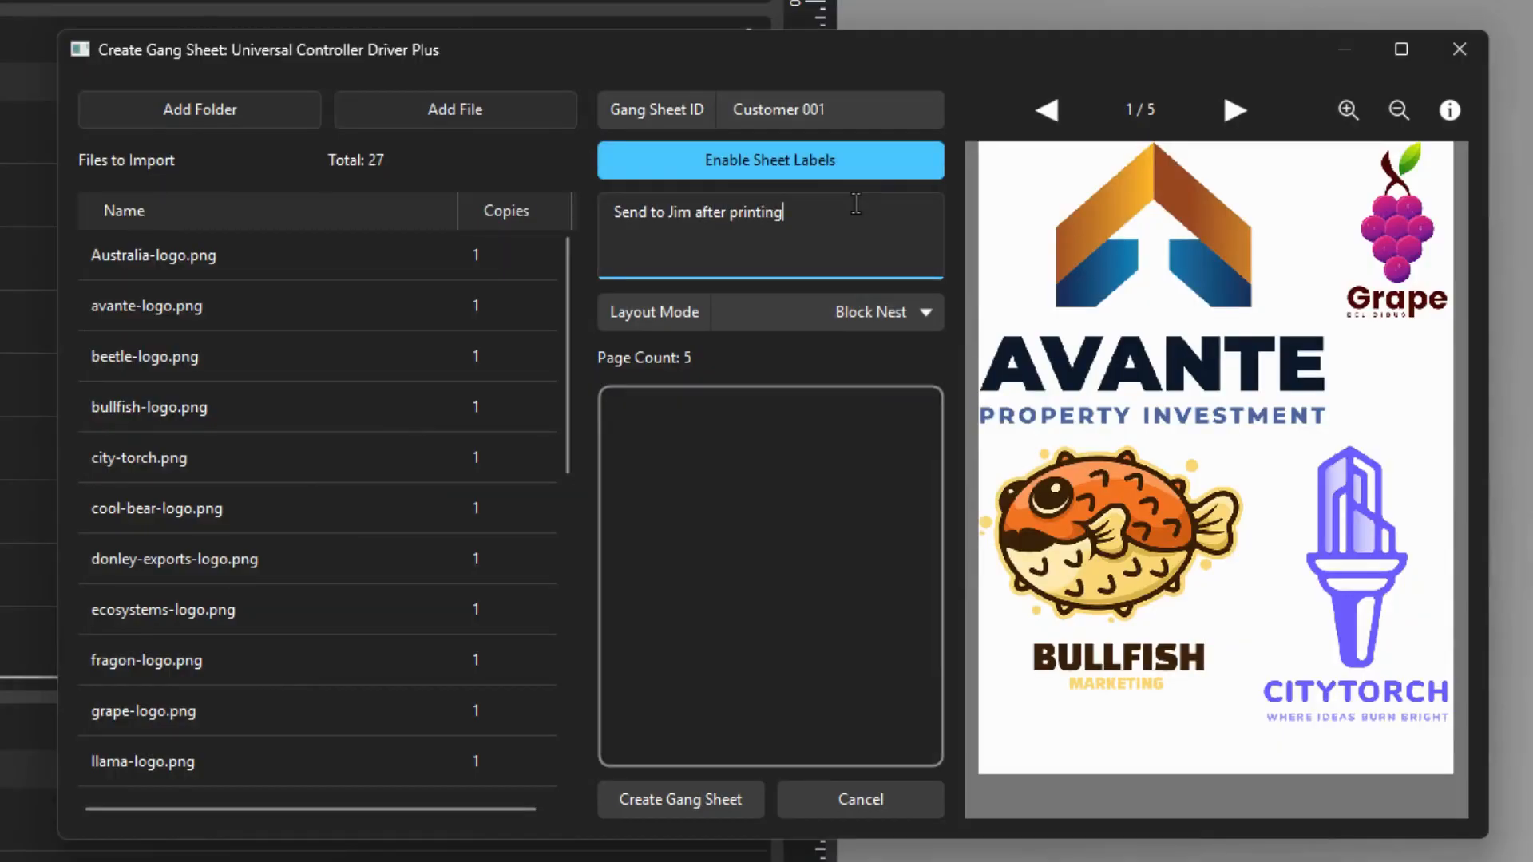
# Step: Try the No Nest layout mode on the gang sheet and restore Block Nest
pyautogui.click(894, 314)
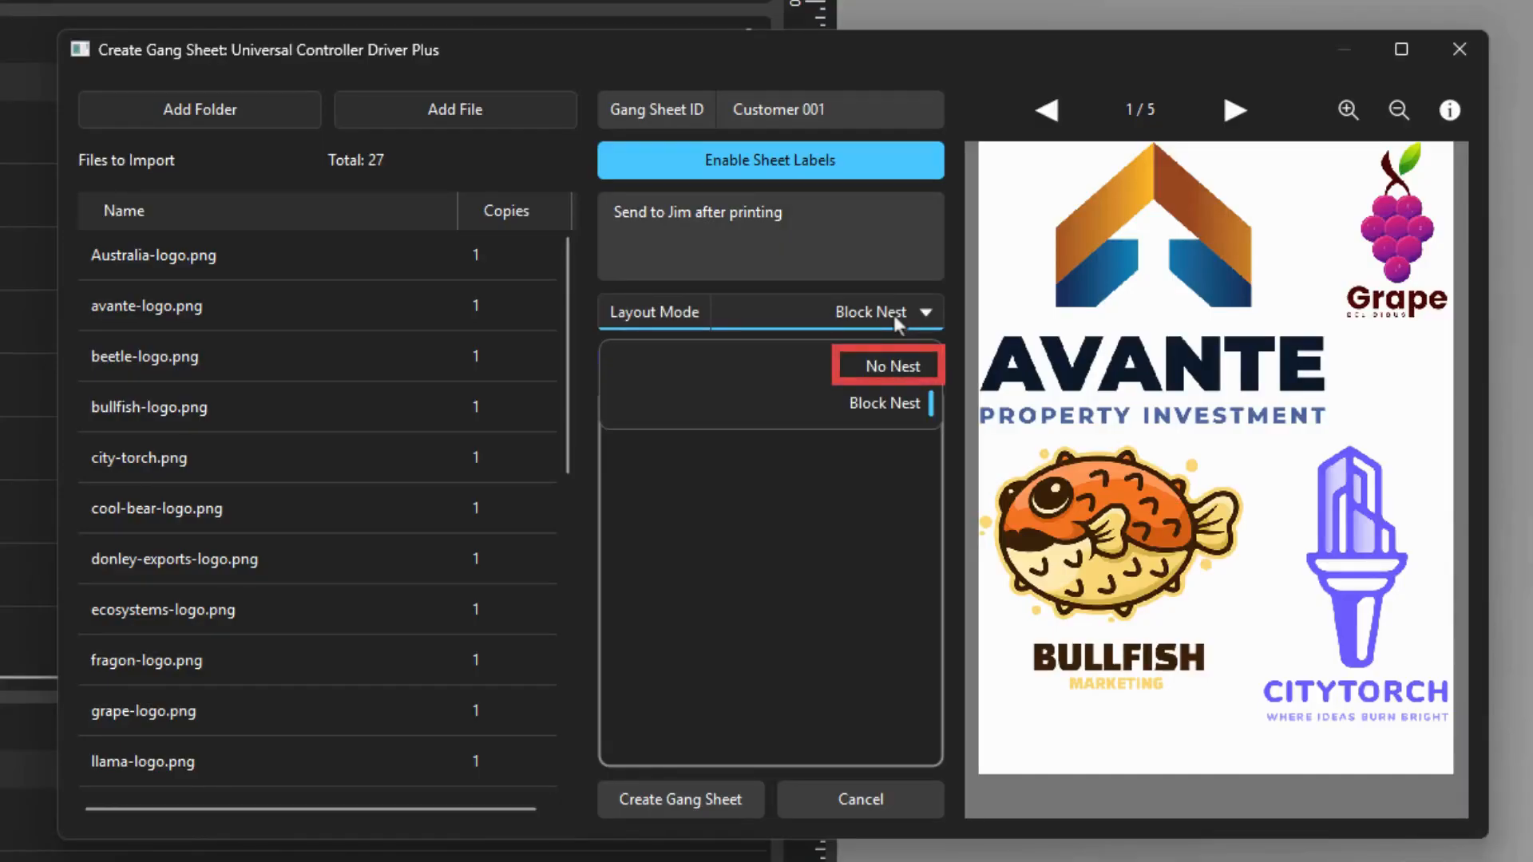
pyautogui.click(892, 367)
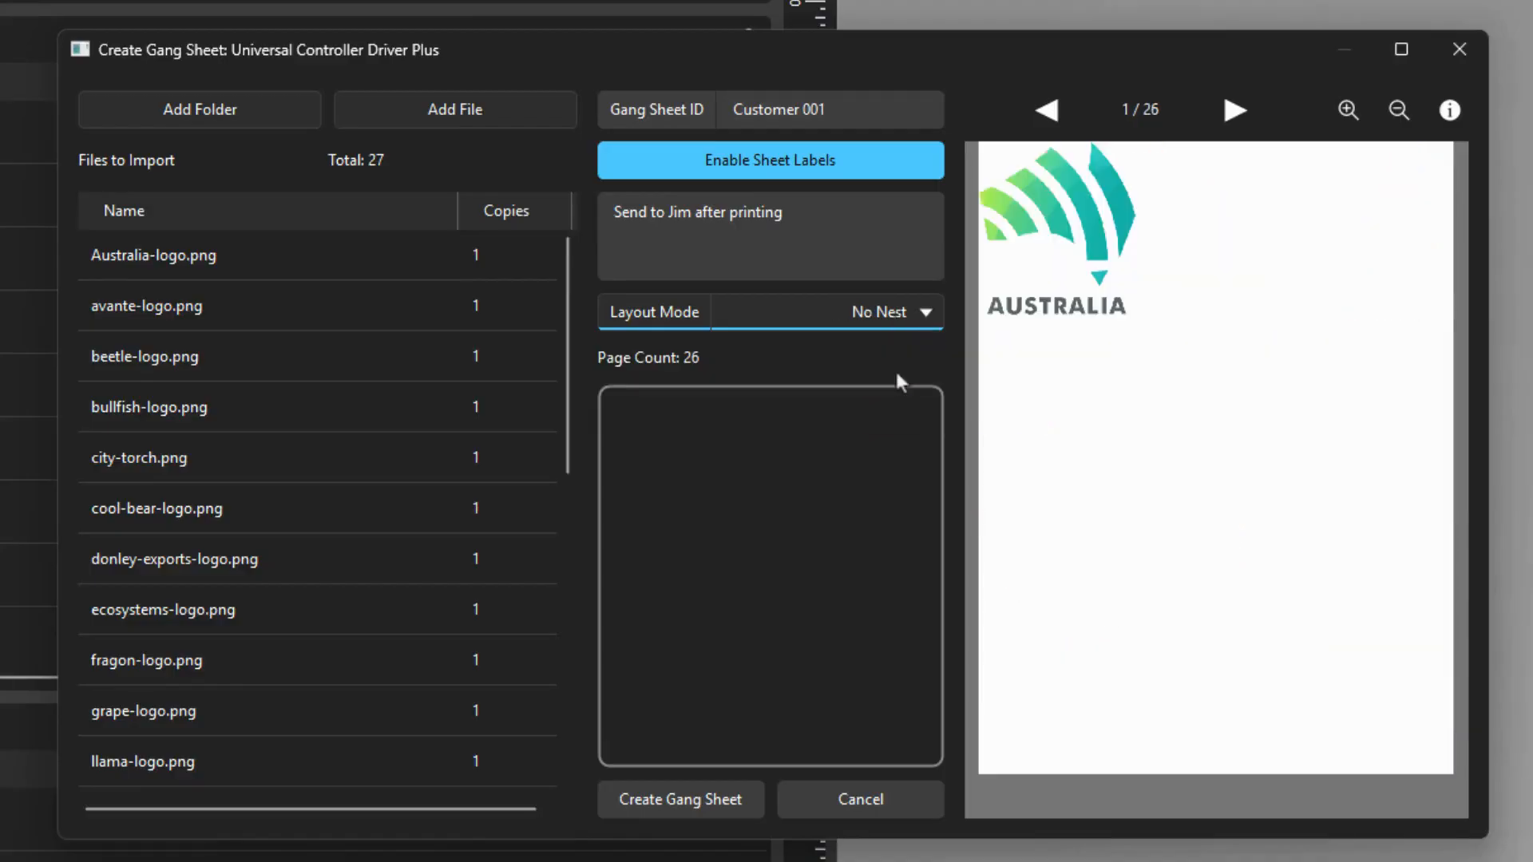
pyautogui.click(897, 313)
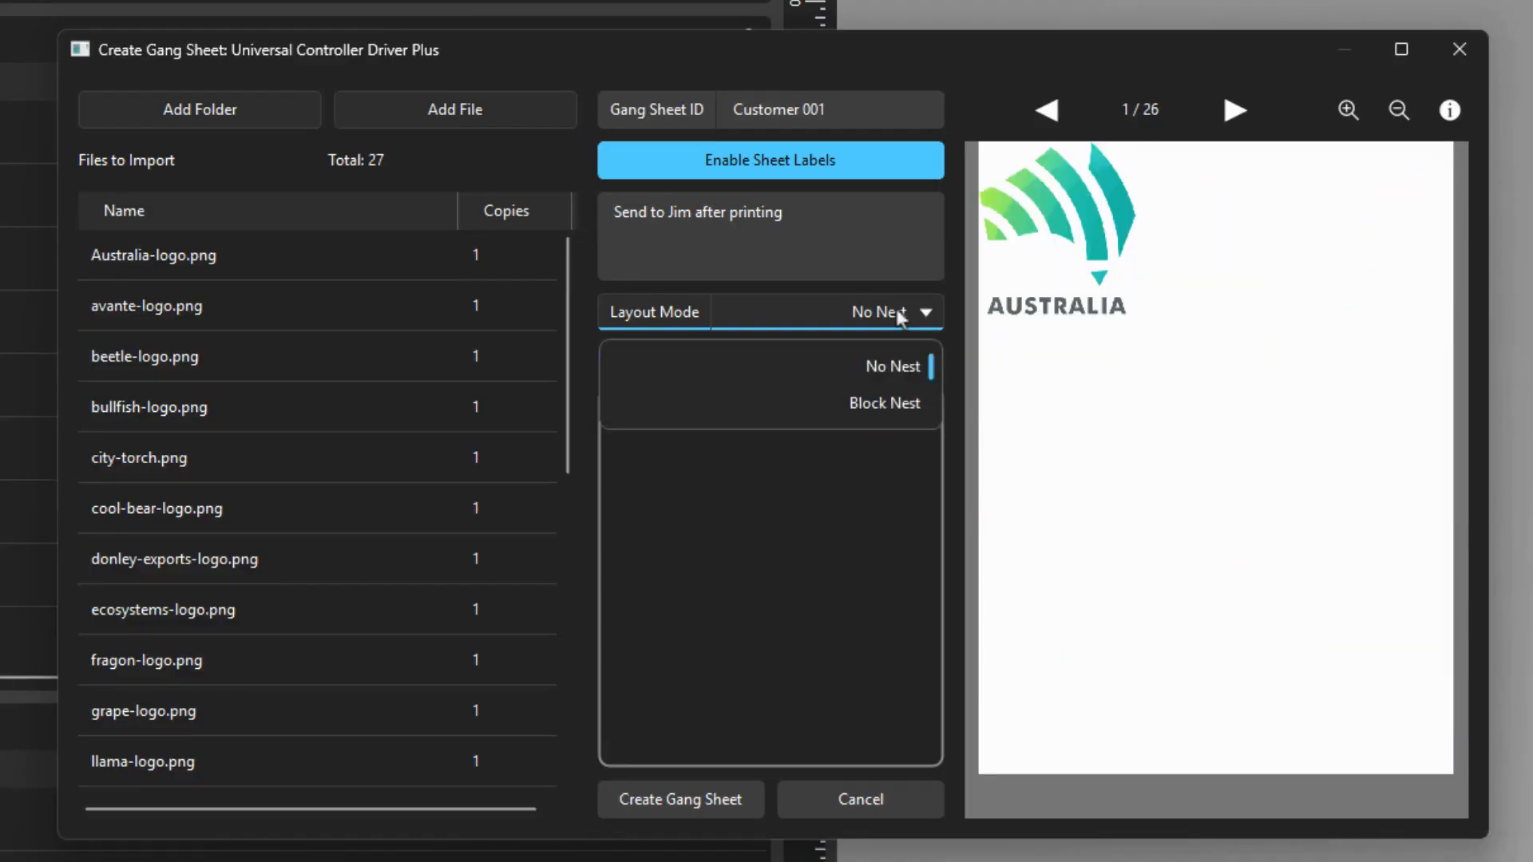
pyautogui.click(897, 403)
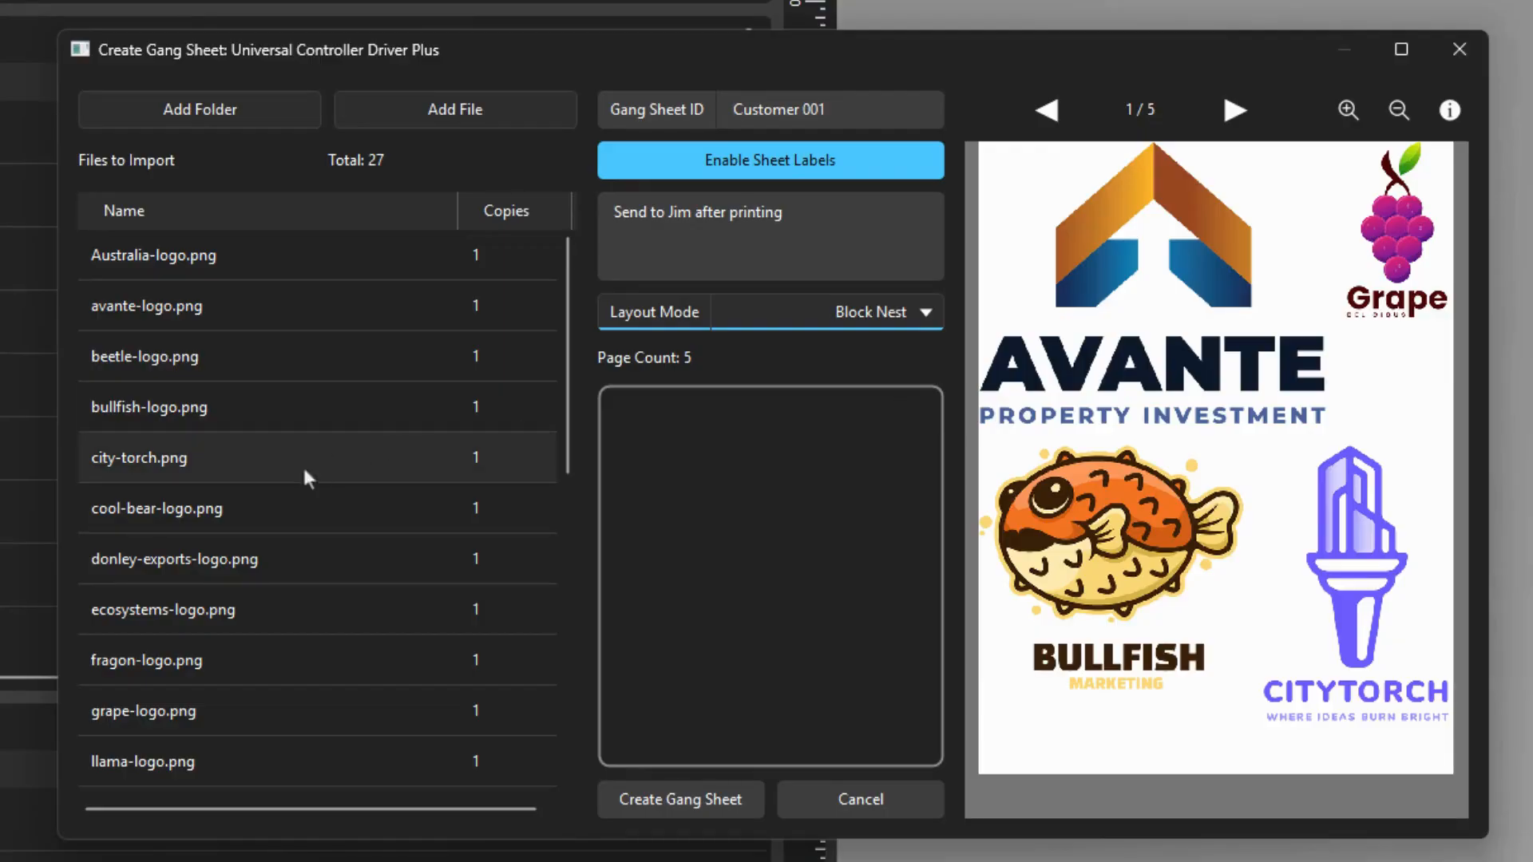
# Step: Rename the cool-bear-logo.png job to "bear logo" and set its copies to 2
pyautogui.click(214, 517)
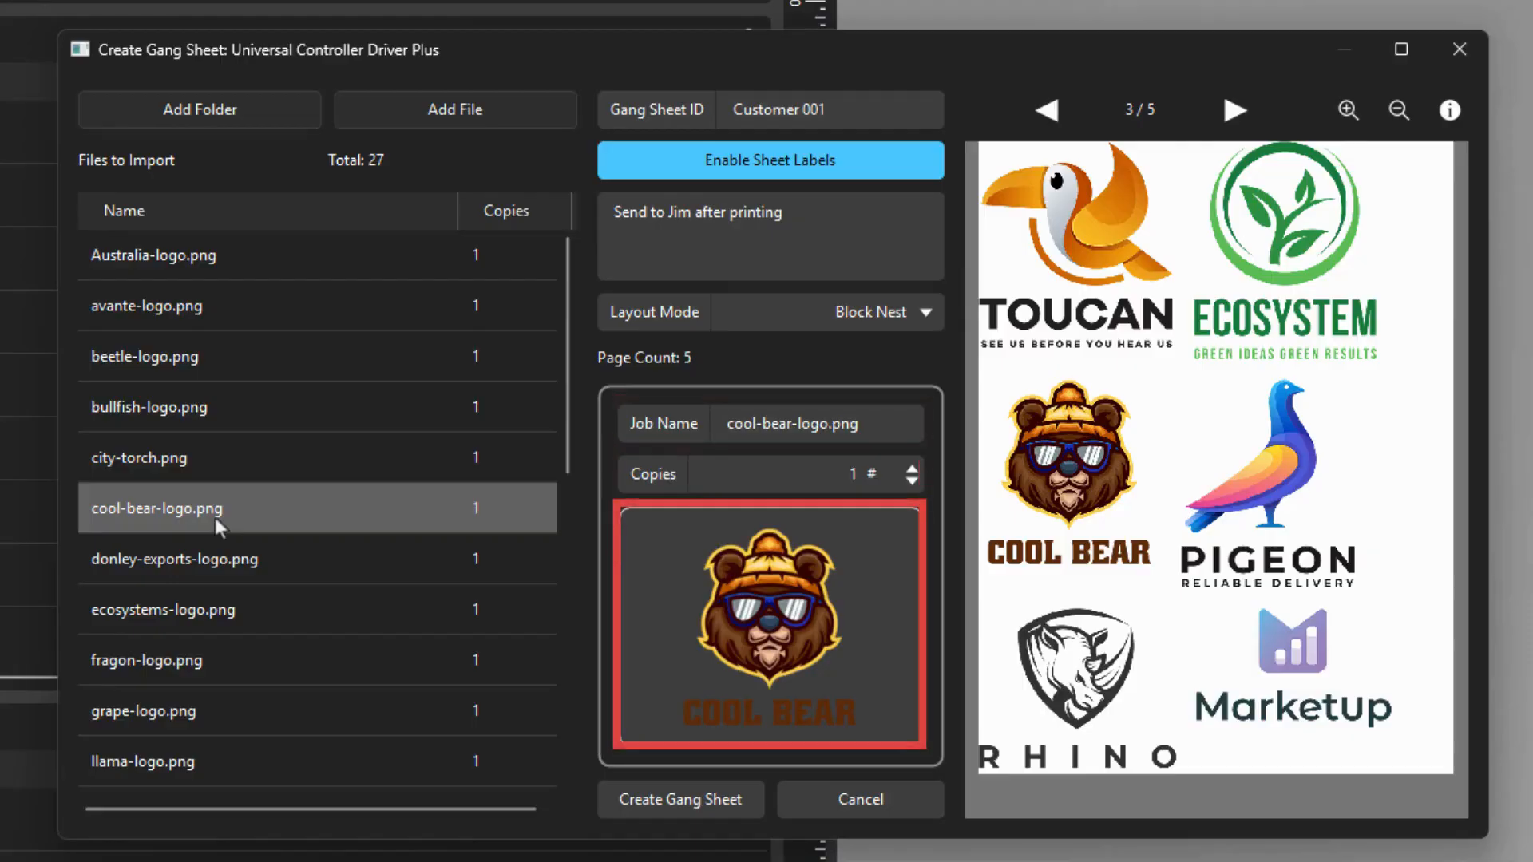
pyautogui.moveTo(883, 422); pyautogui.dragTo(678, 391)
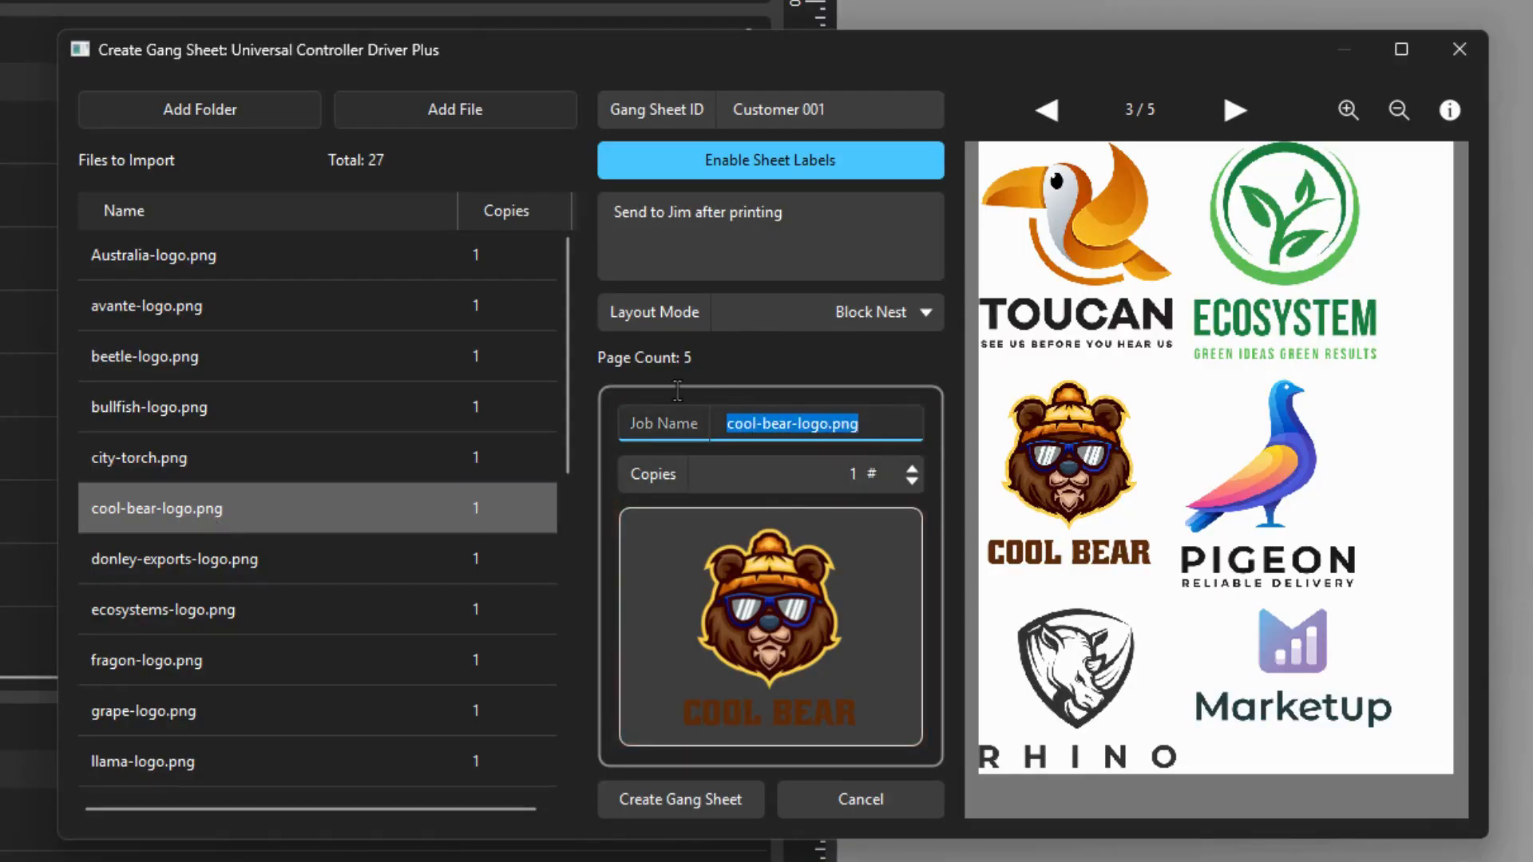
pyautogui.write('bear logo')
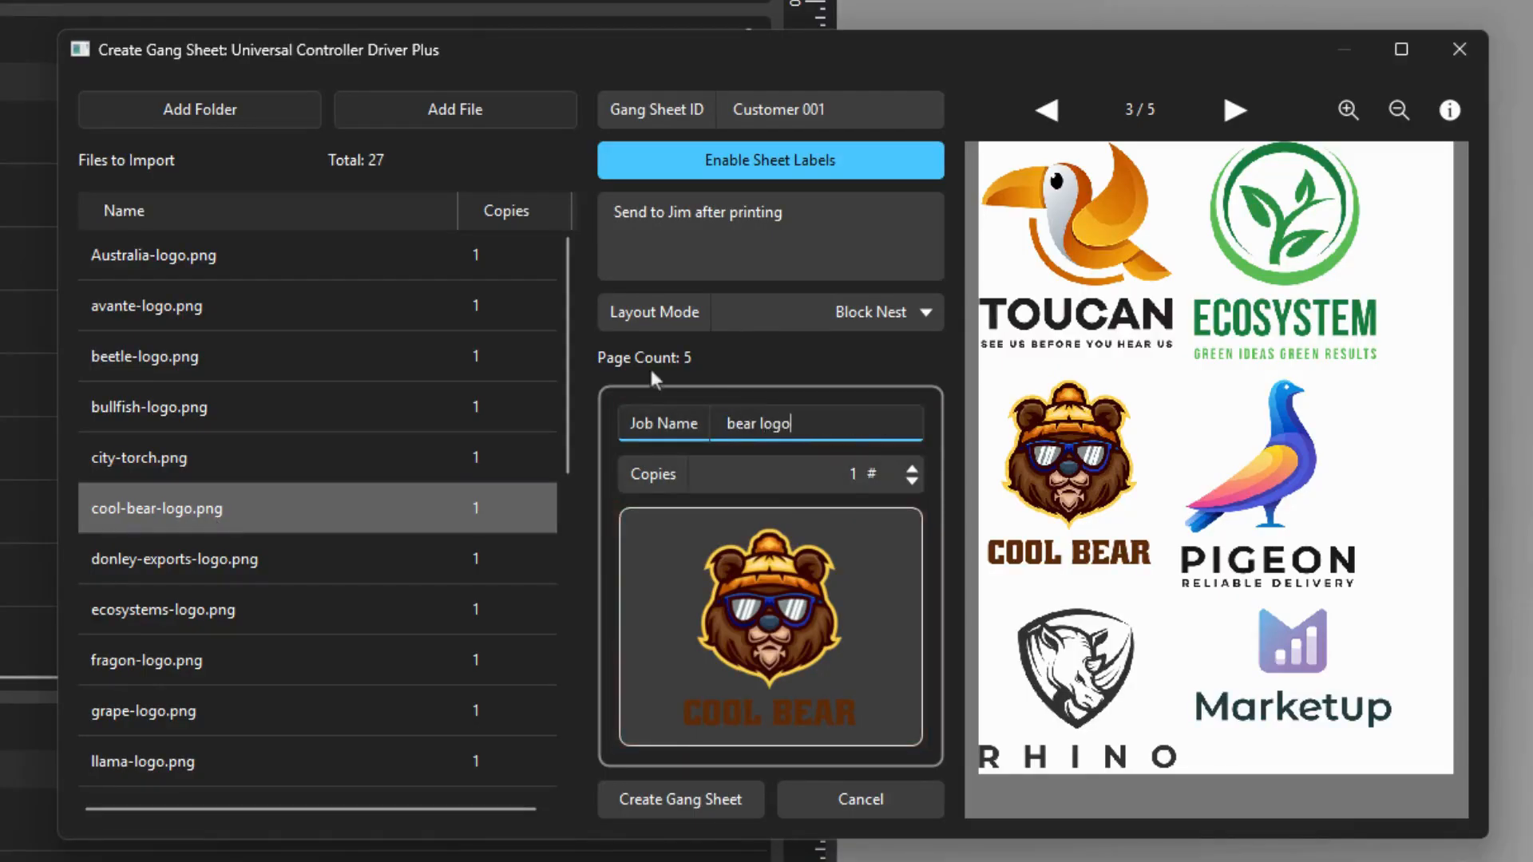
pyautogui.click(920, 462)
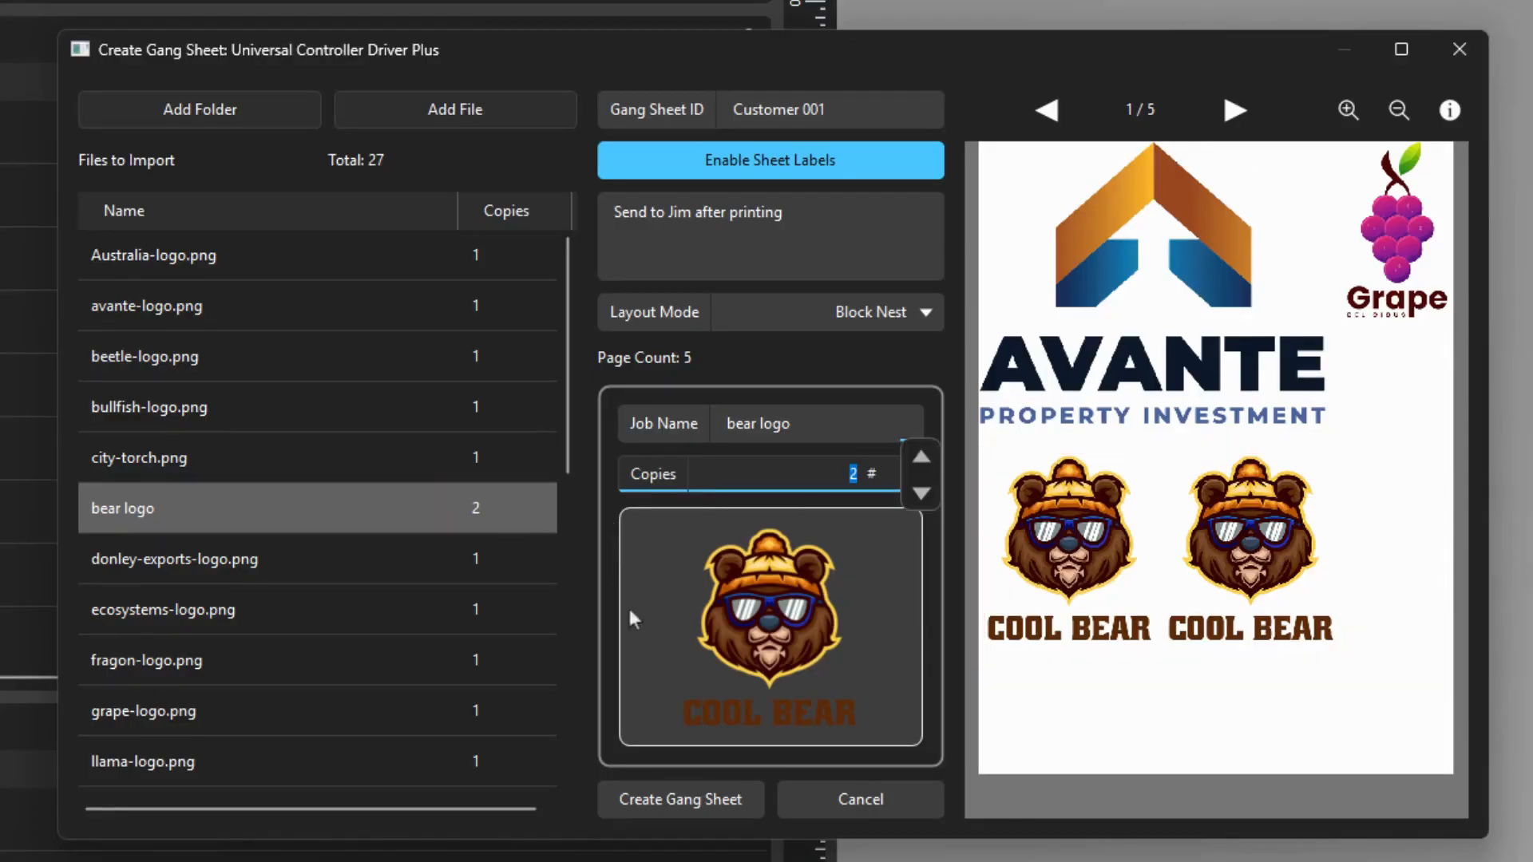
# Step: Create the gang sheet from the imported files and collapse its page group in the active job list
pyautogui.click(693, 792)
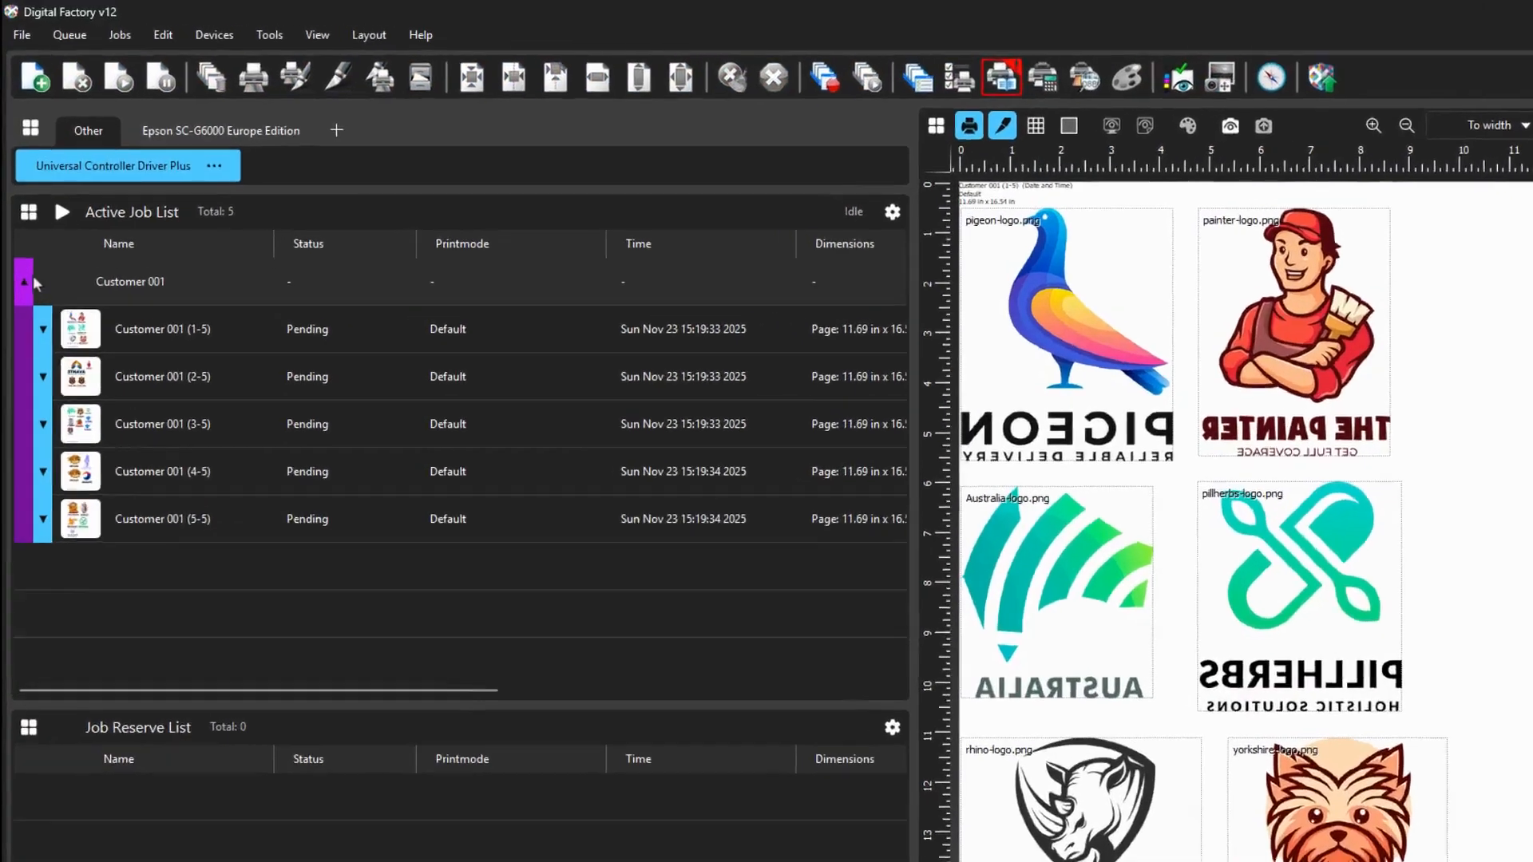
pyautogui.click(21, 236)
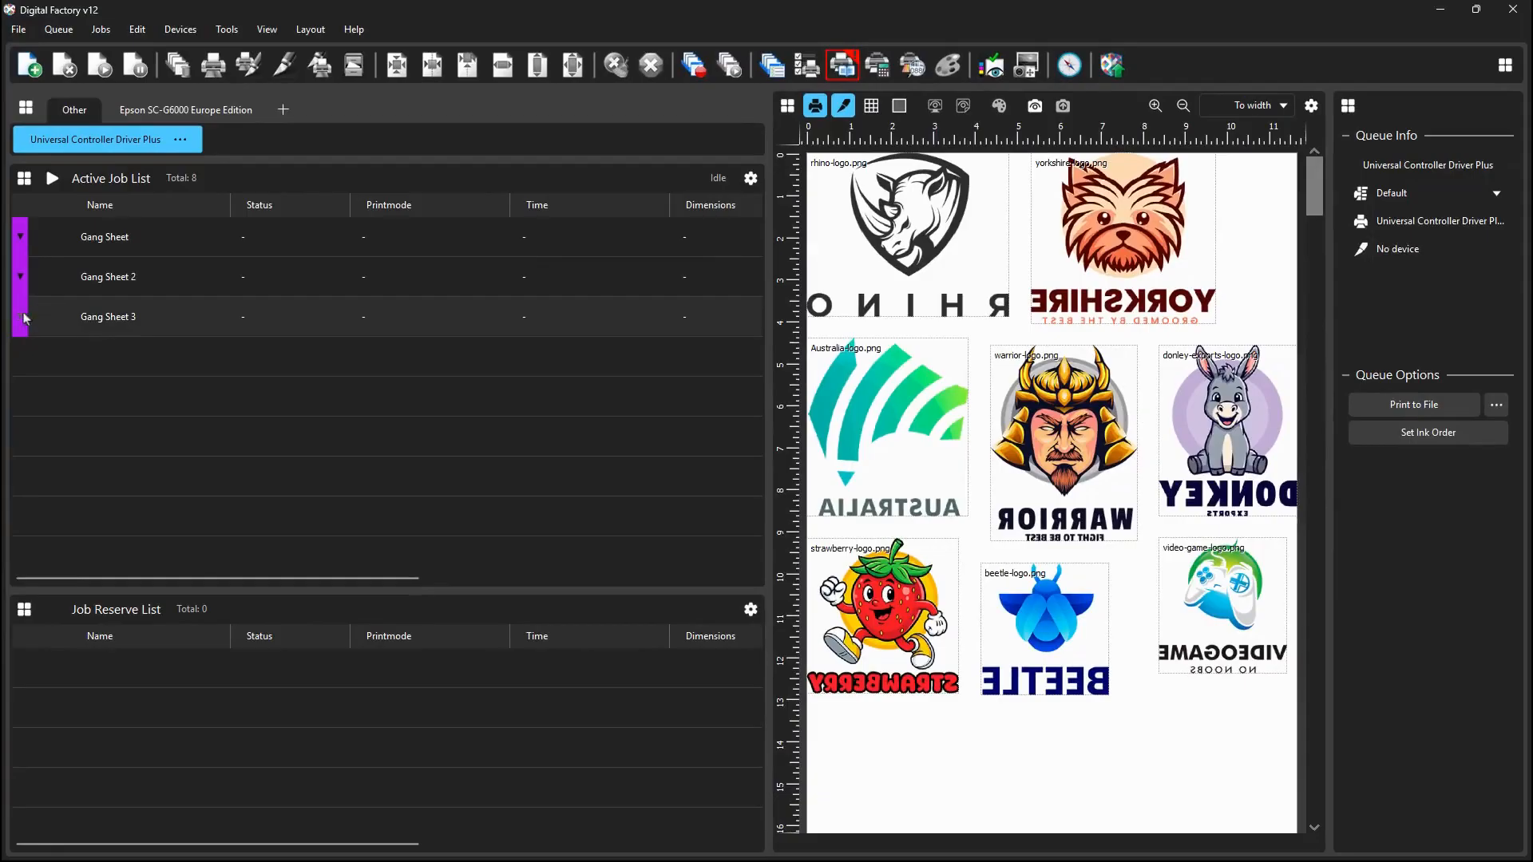
# Step: Expand the Gang Sheet, Gang Sheet 2 and Gang Sheet 3 groups and preview the last page of each
pyautogui.click(35, 548)
pyautogui.click(20, 276)
pyautogui.click(19, 237)
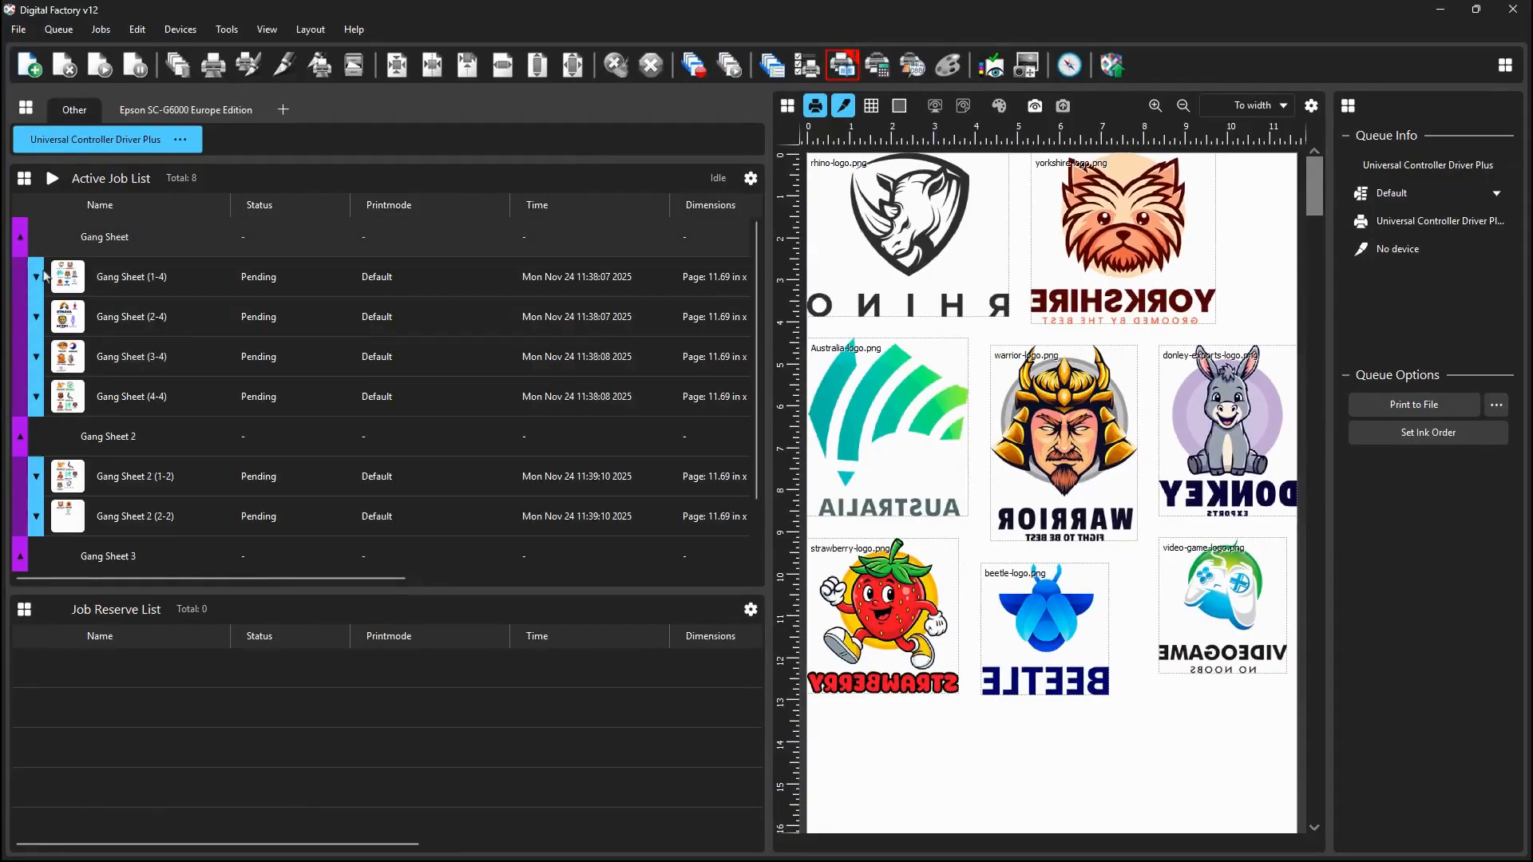
pyautogui.click(104, 395)
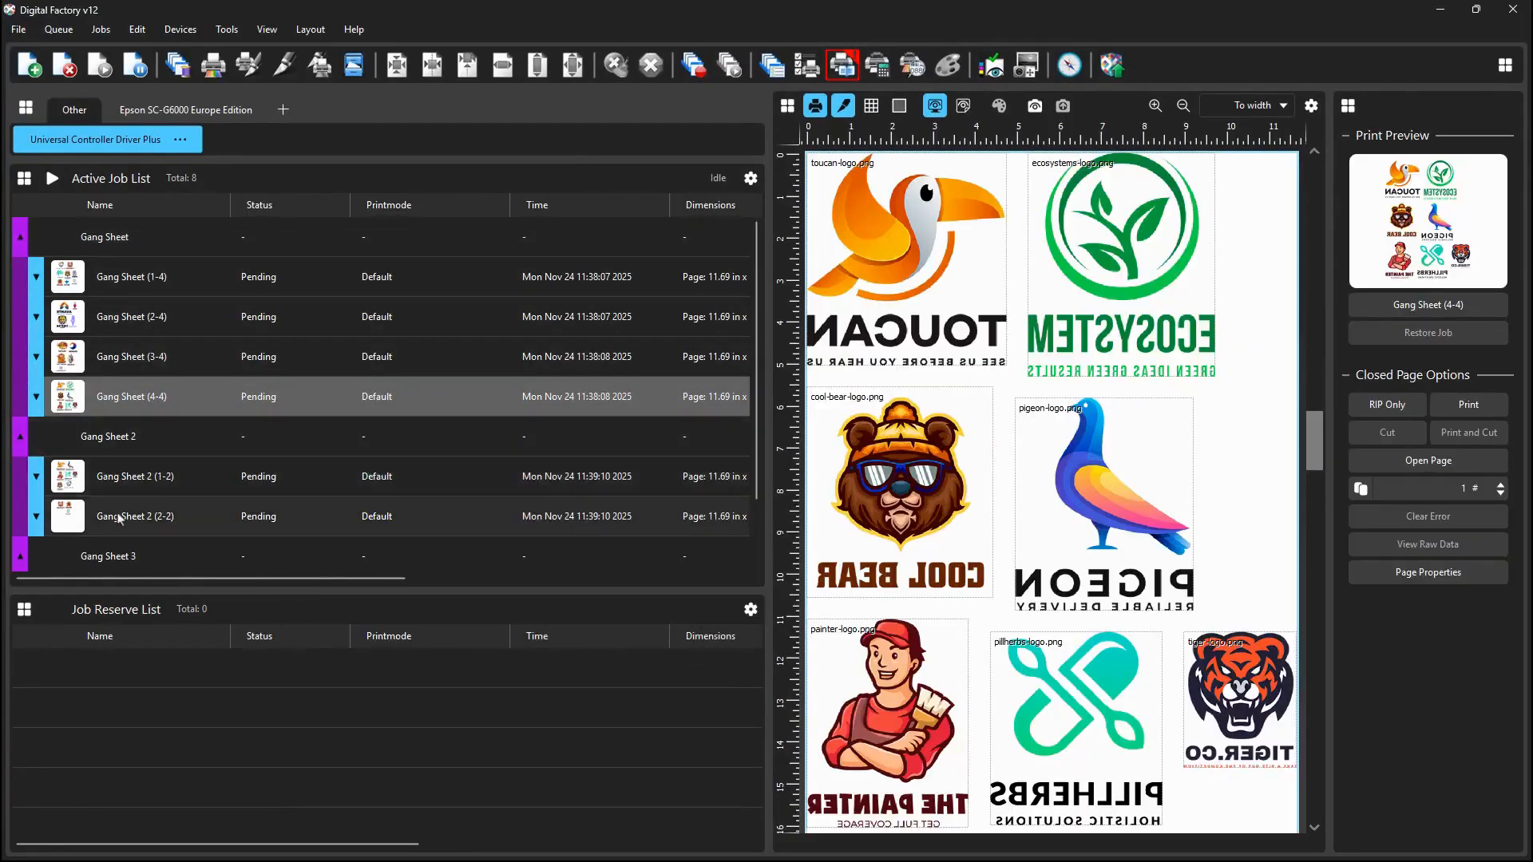
pyautogui.click(119, 517)
pyautogui.scroll(-2, 119, 518)
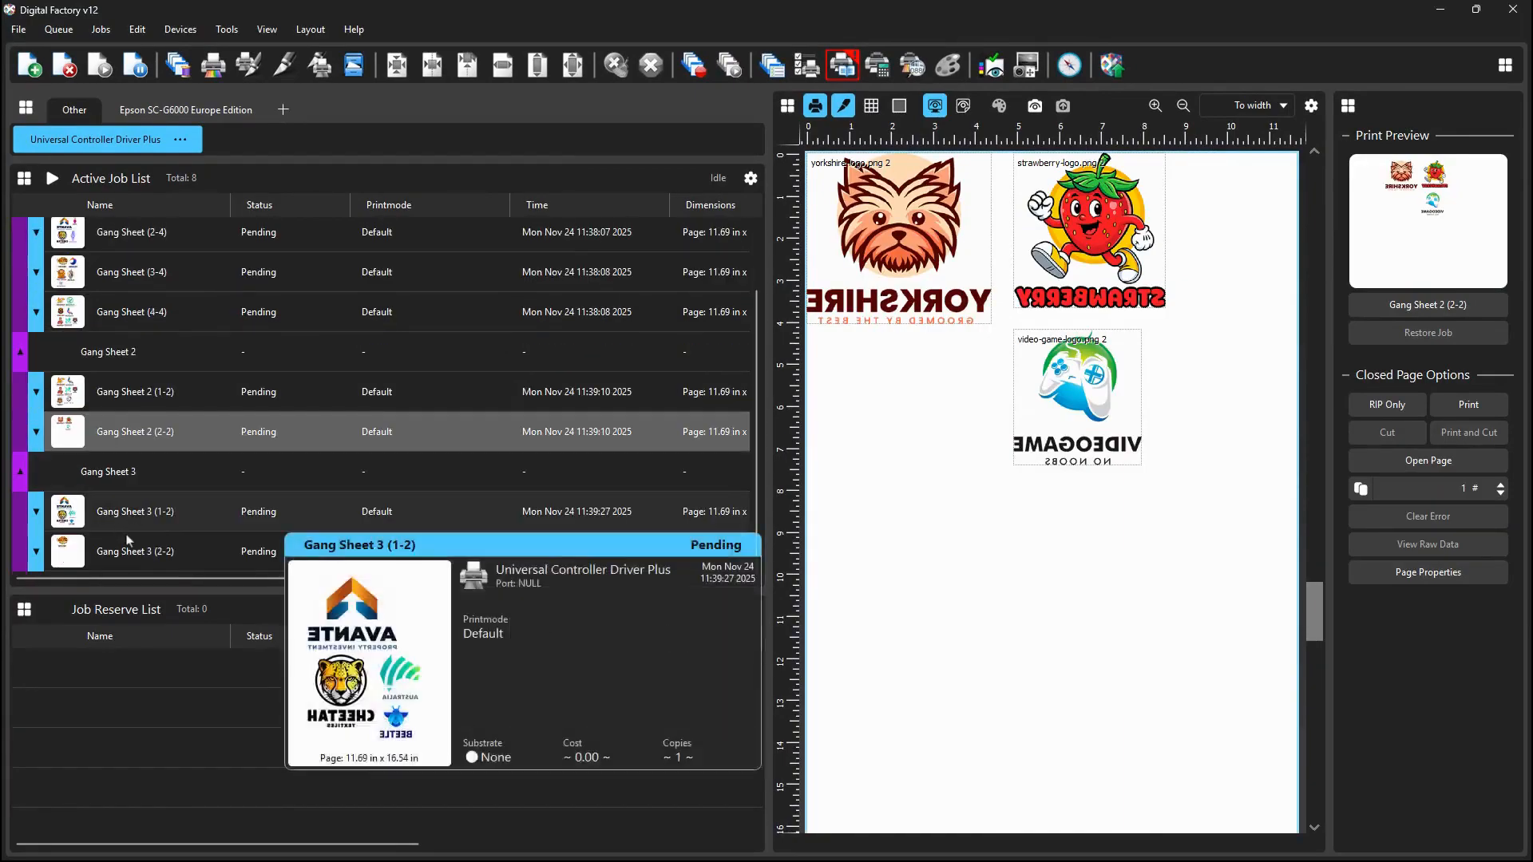
pyautogui.click(130, 551)
pyautogui.scroll(2, 60, 250)
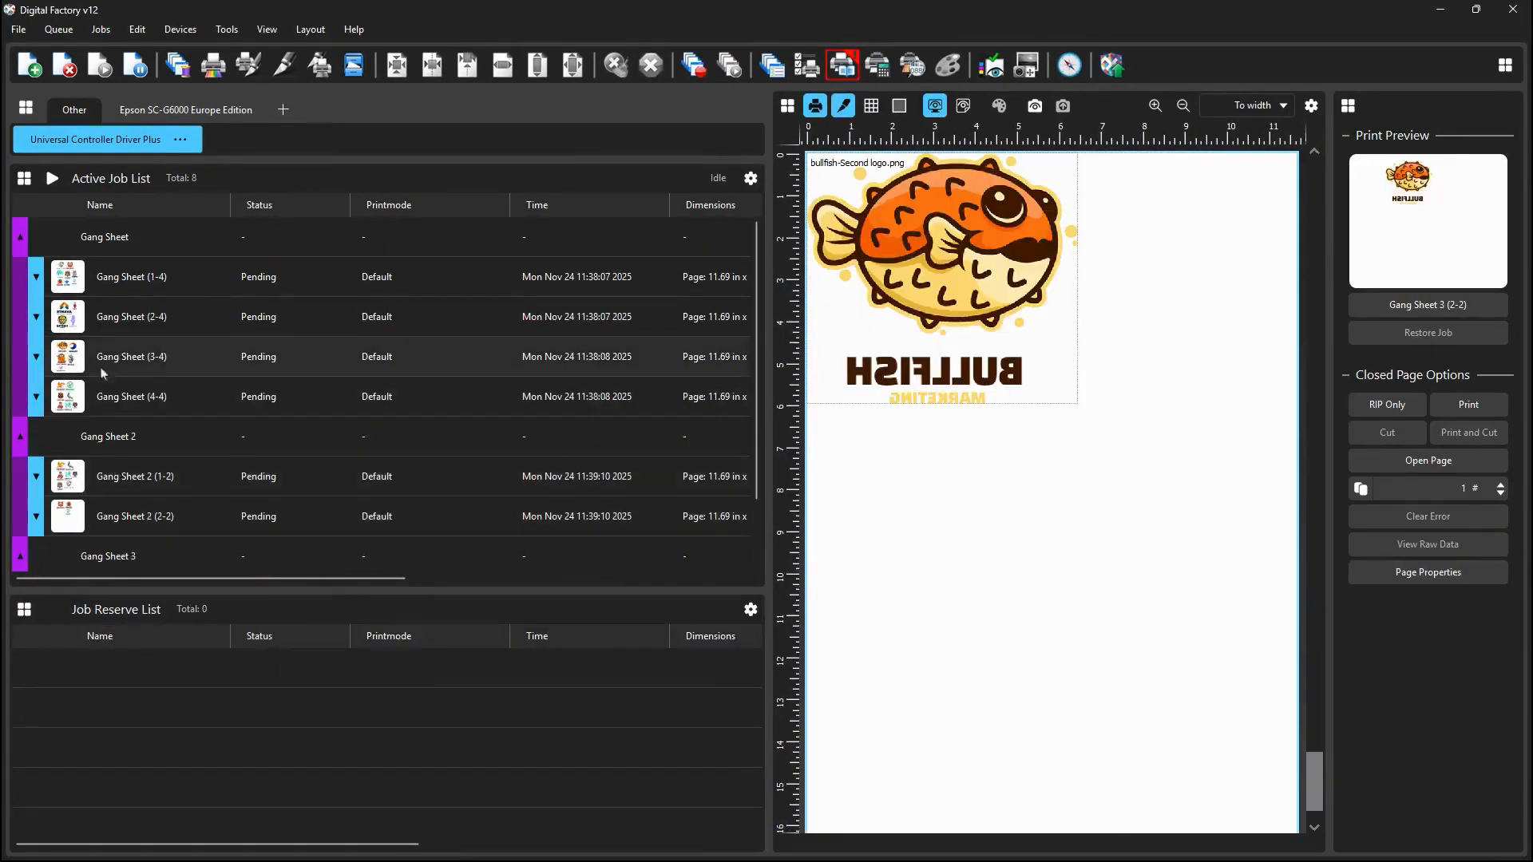
# Step: Ungroup Gang Sheet, Gang Sheet 3 and Gang Sheet 2 in the active job list into separate pages
pyautogui.click(60, 250)
pyautogui.rightClick(74, 237)
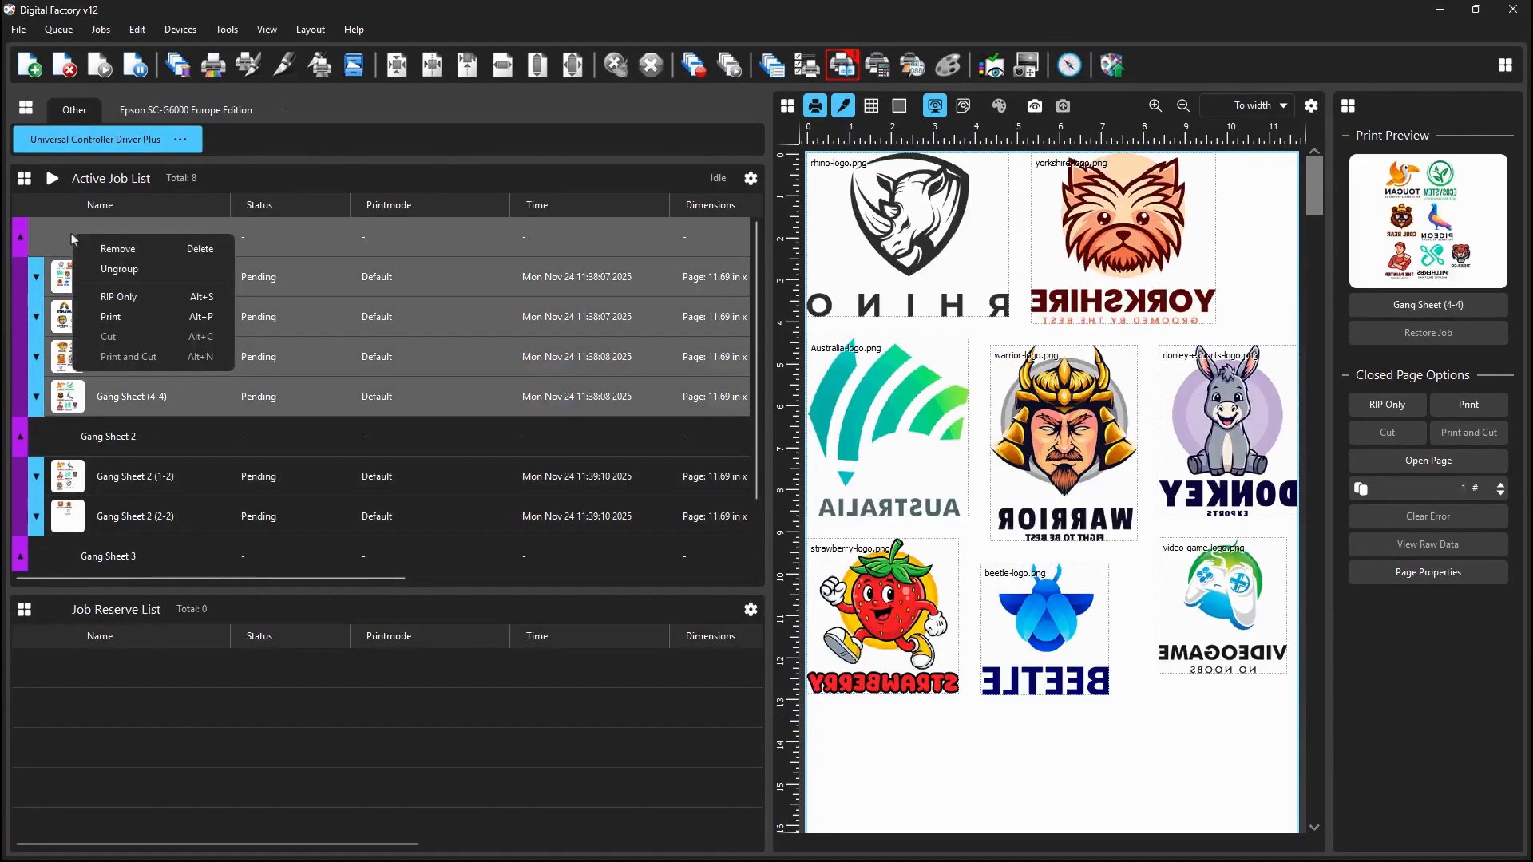
pyautogui.click(117, 270)
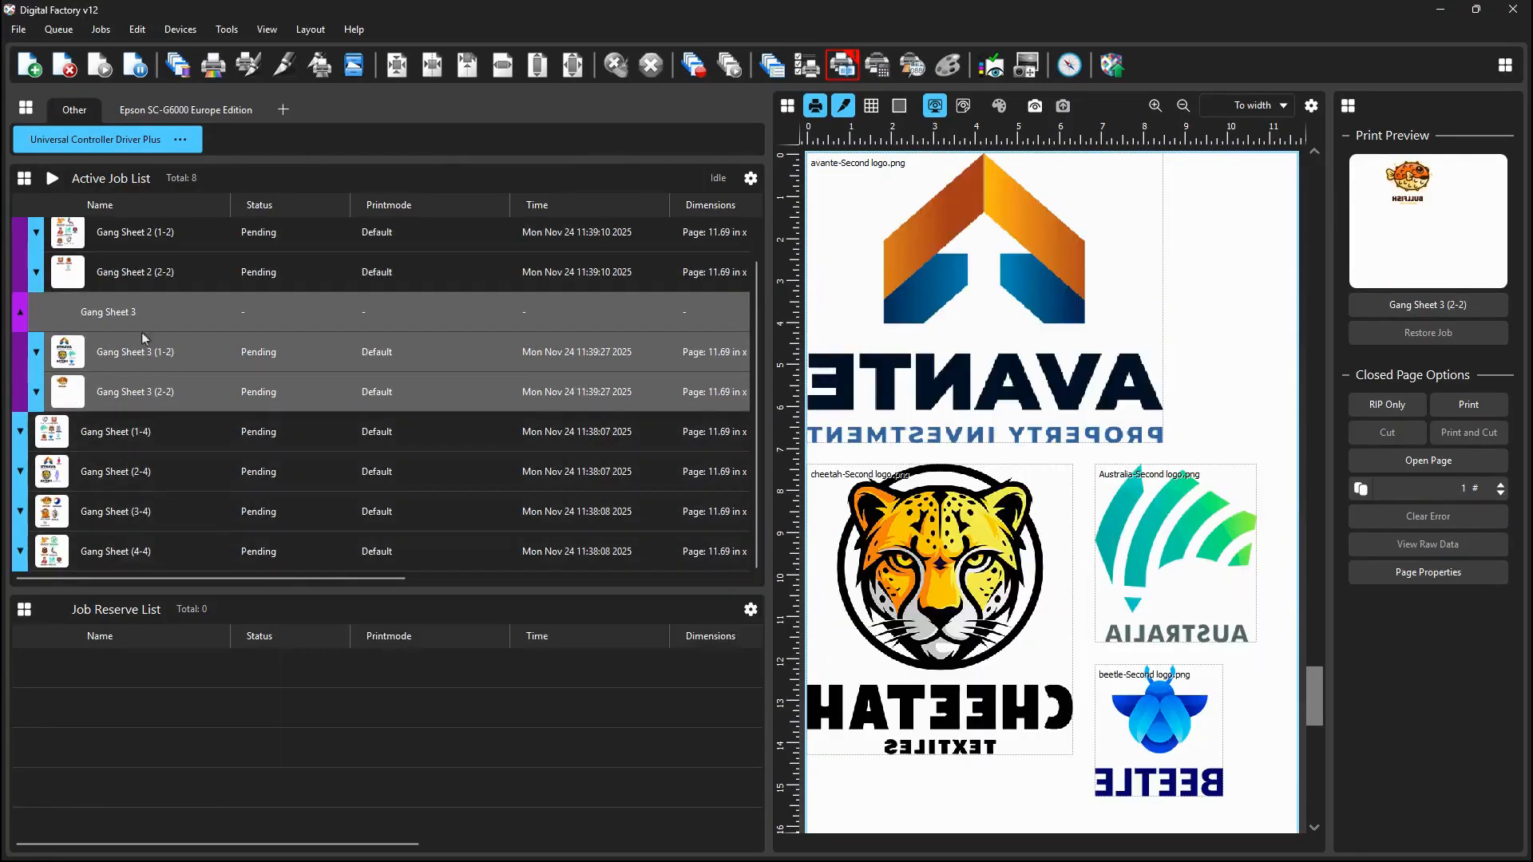
pyautogui.rightClick(134, 309)
pyautogui.click(170, 338)
pyautogui.click(121, 237)
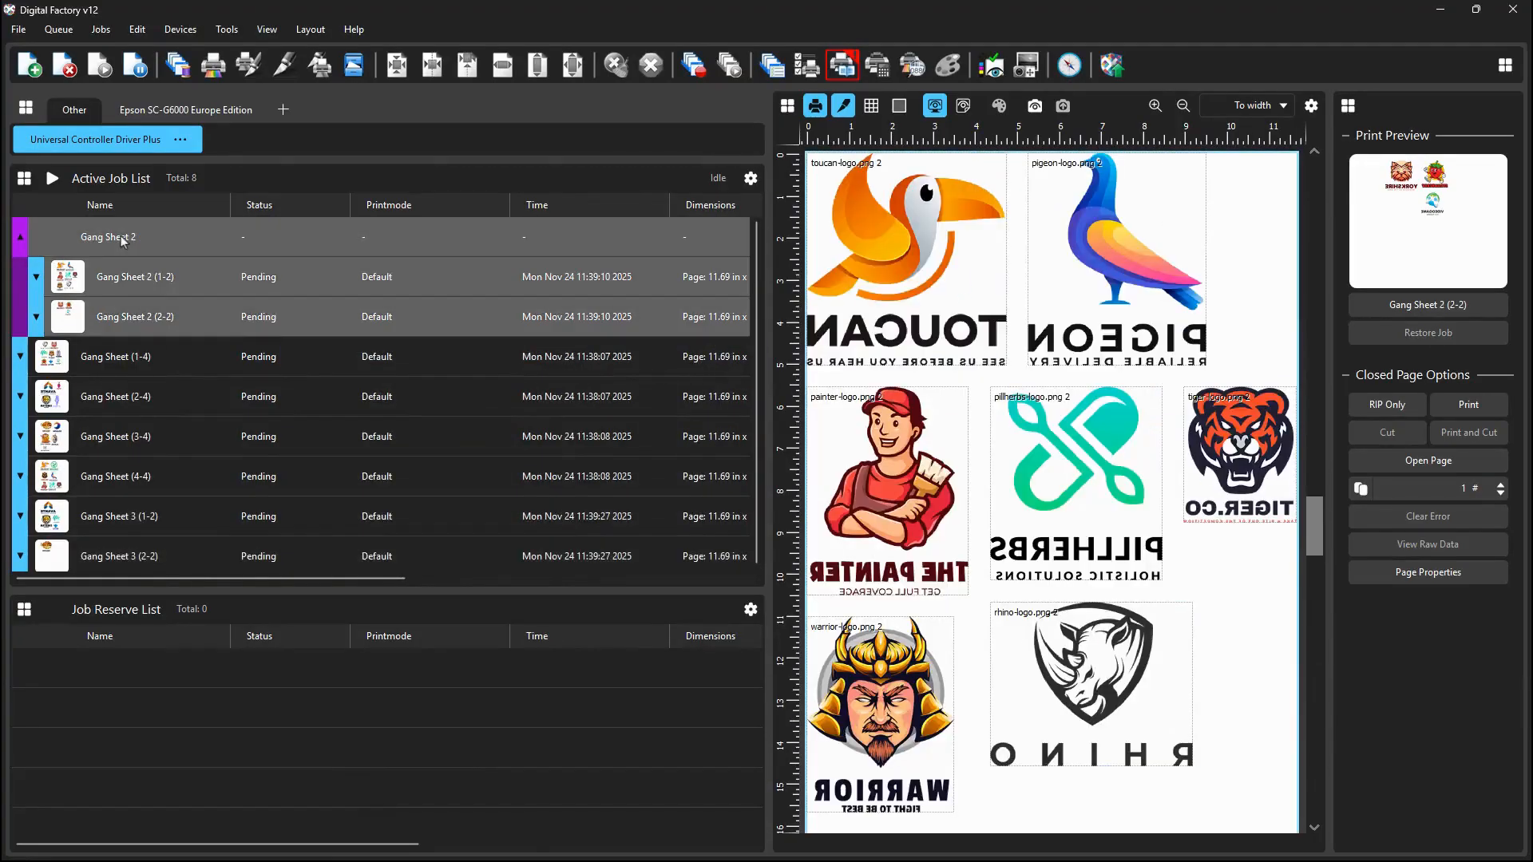
pyautogui.rightClick(122, 236)
pyautogui.click(151, 273)
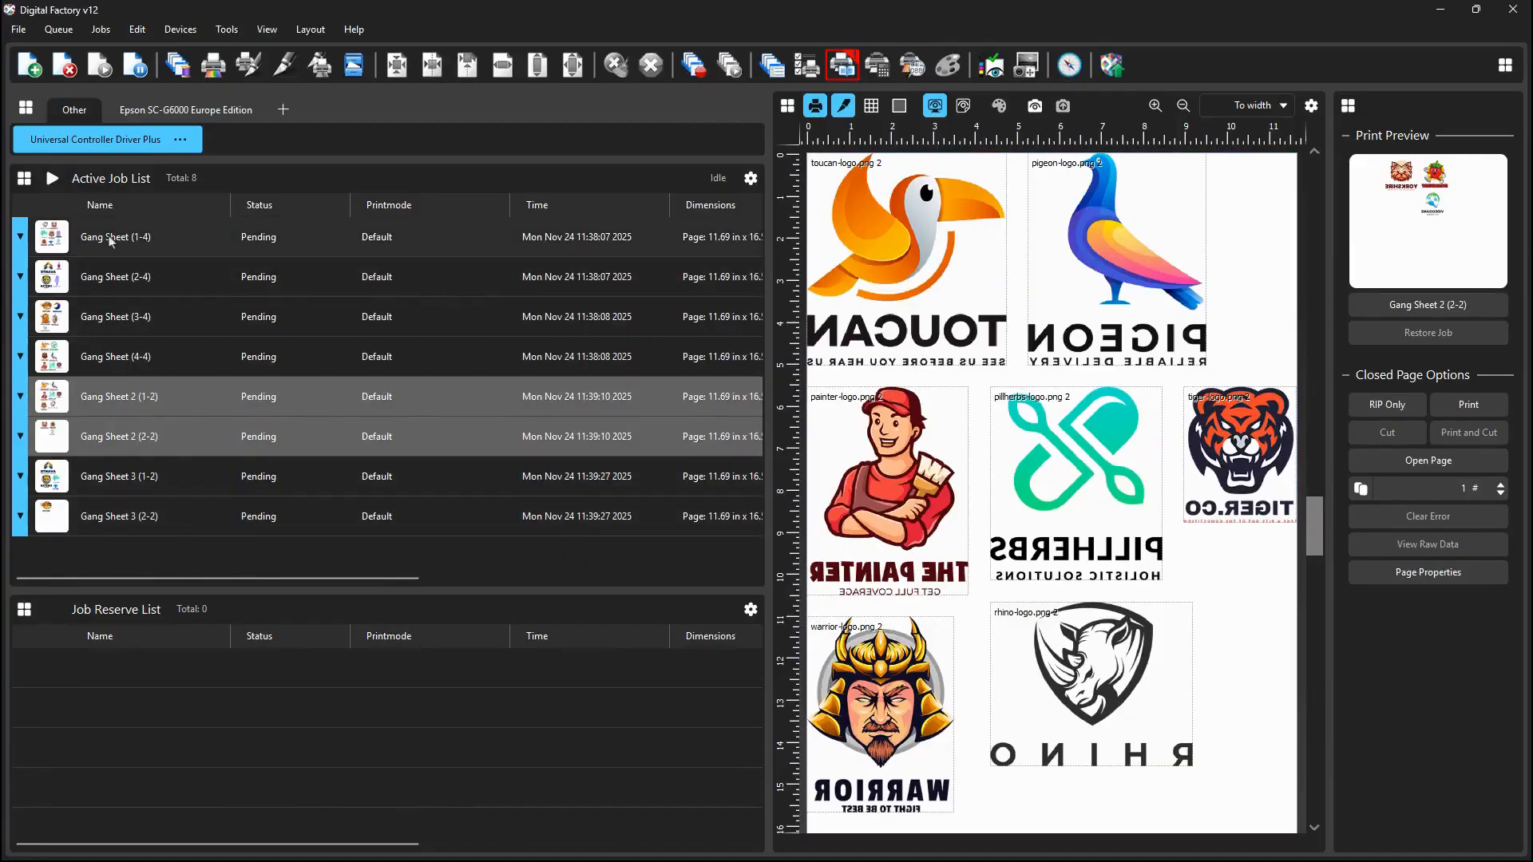
pyautogui.moveTo(110, 240)
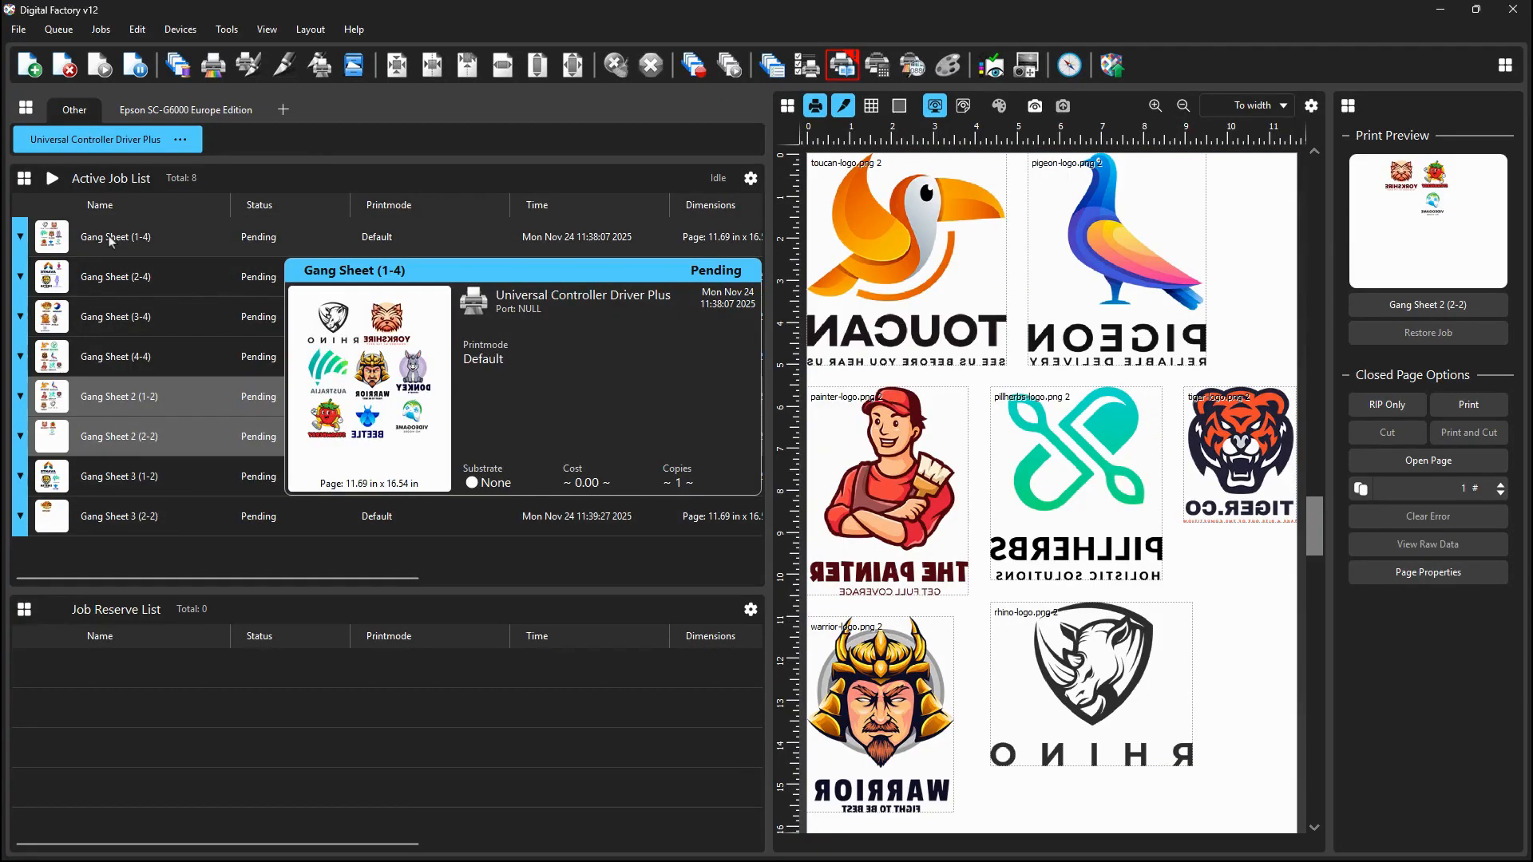